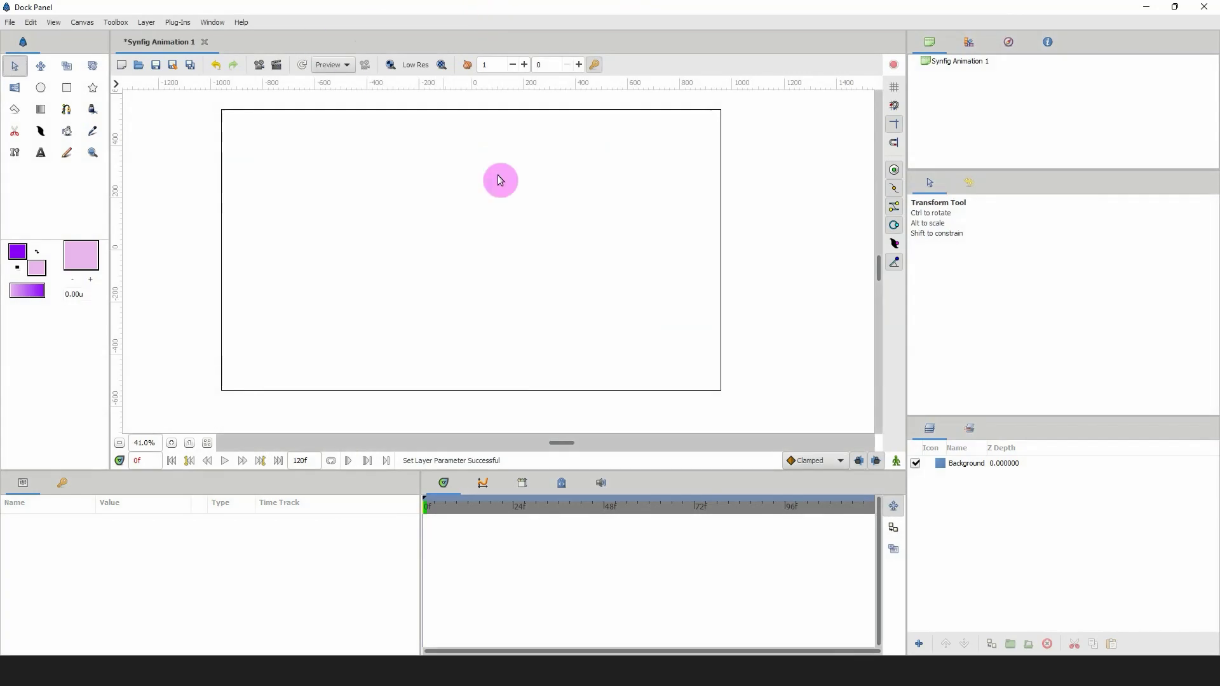
Set the Star tool to create outline-only stars, with no region, and 40 star points.
{"action": "left_click", "coordinate": [93, 87]}
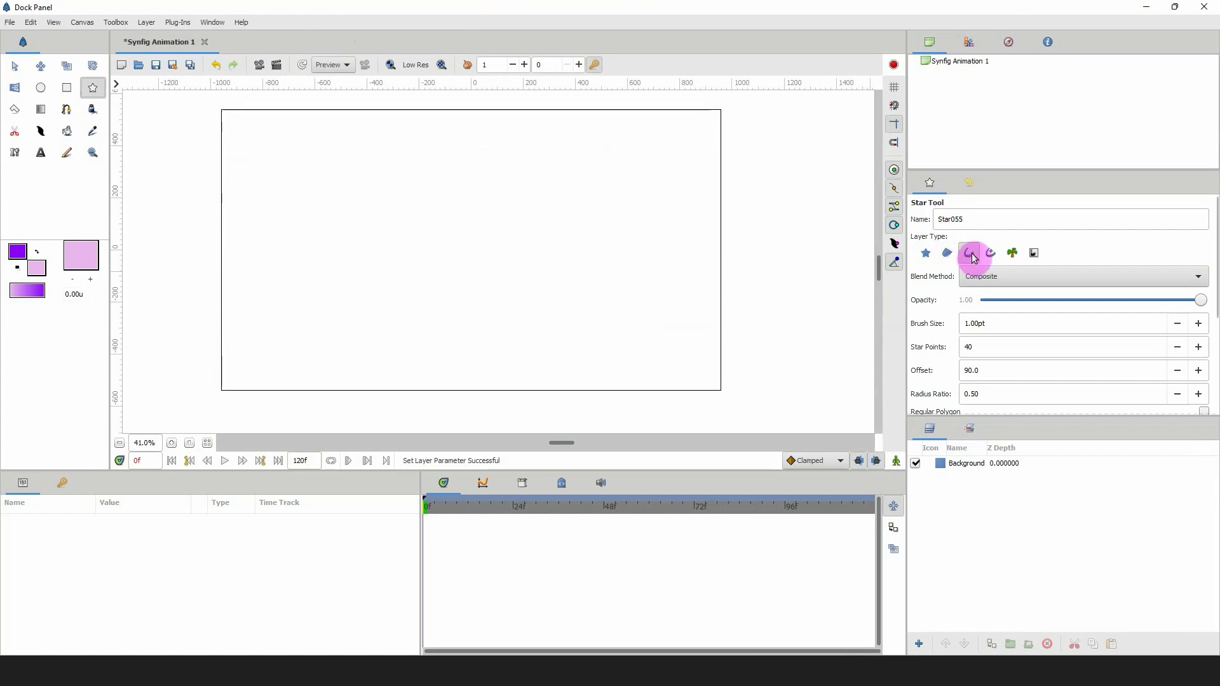
{"action": "left_click", "coordinate": [949, 254]}
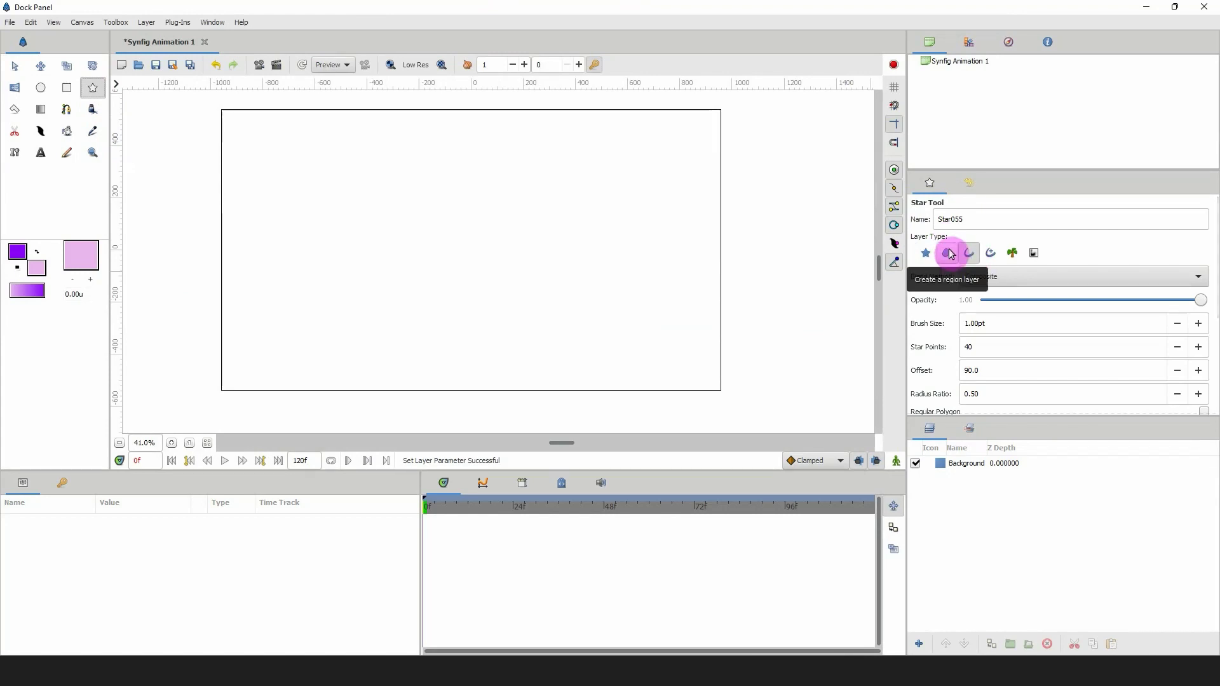
{"action": "left_click", "coordinate": [979, 257]}
{"action": "left_click", "coordinate": [970, 254]}
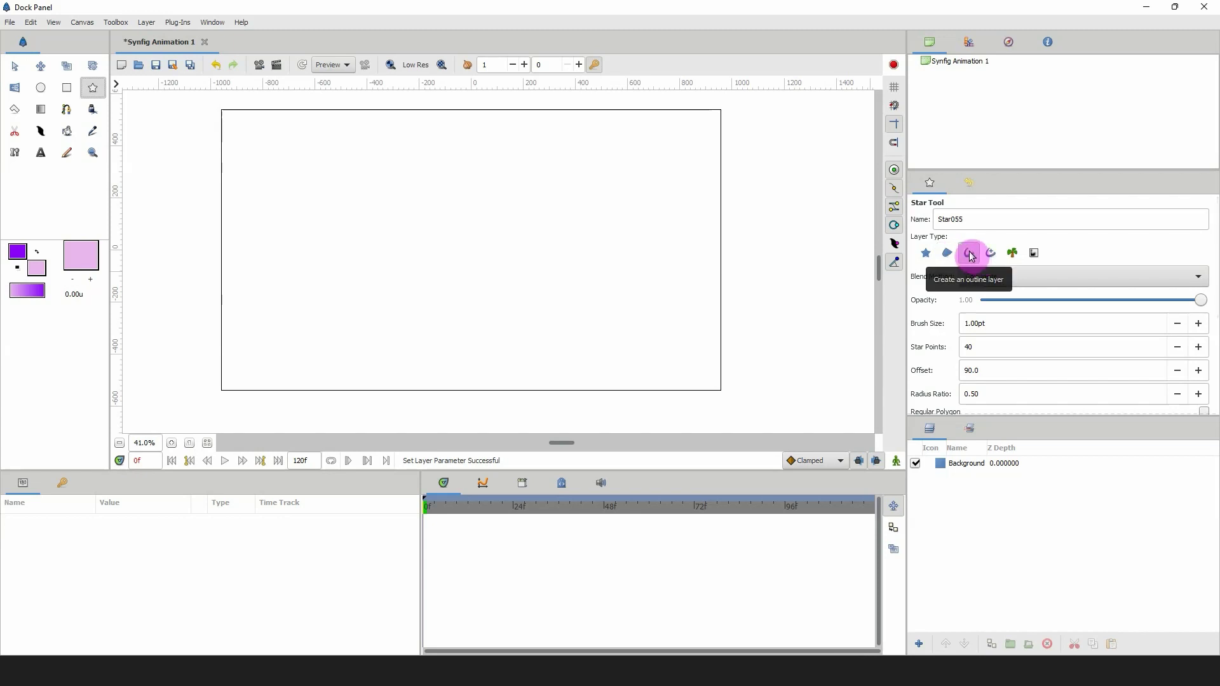
{"action": "left_click", "coordinate": [959, 254]}
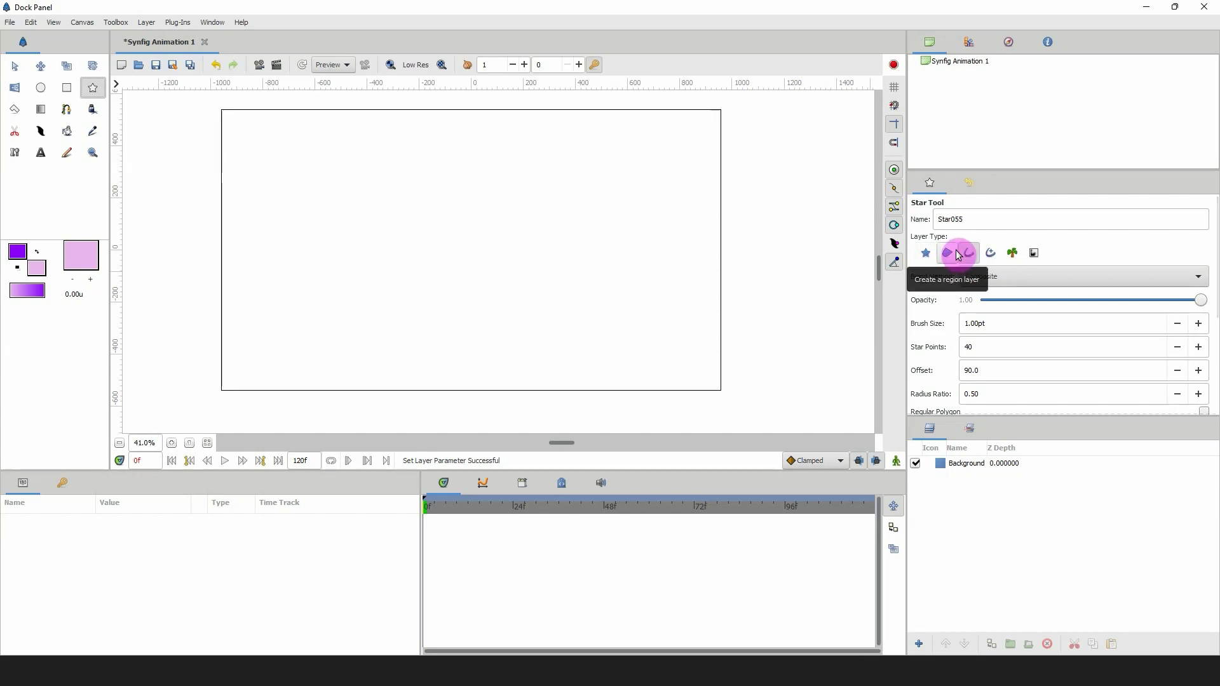
{"action": "left_click", "coordinate": [958, 254]}
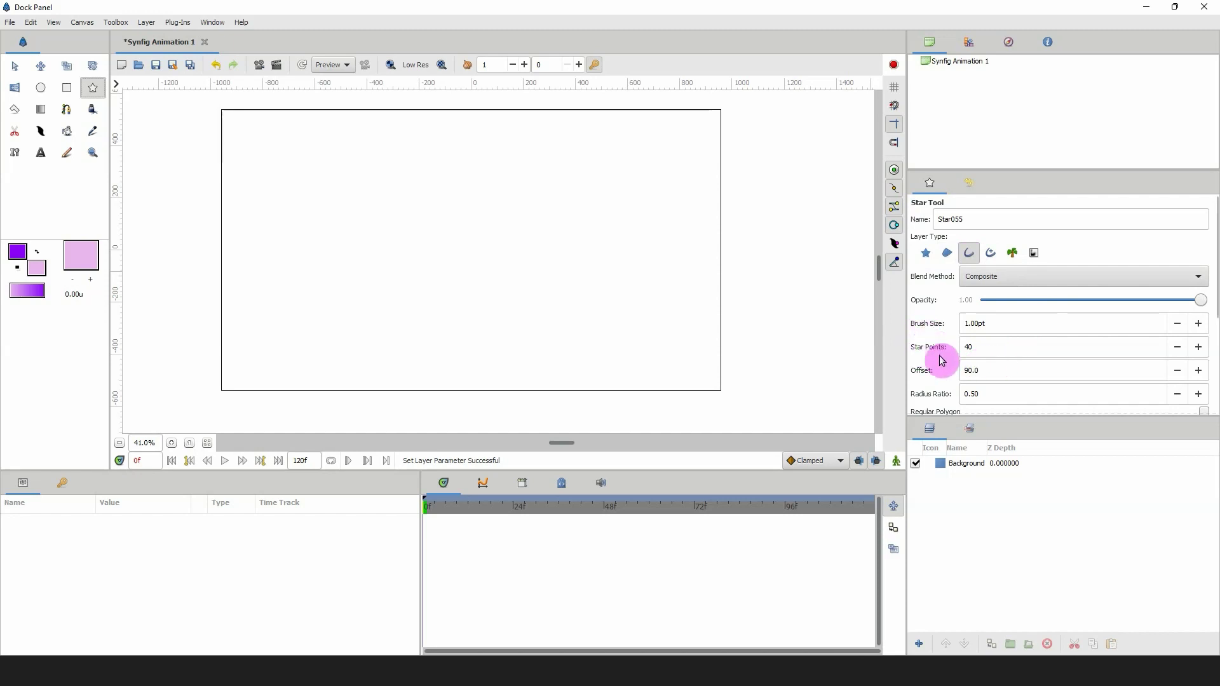
{"action": "left_click", "coordinate": [978, 346]}
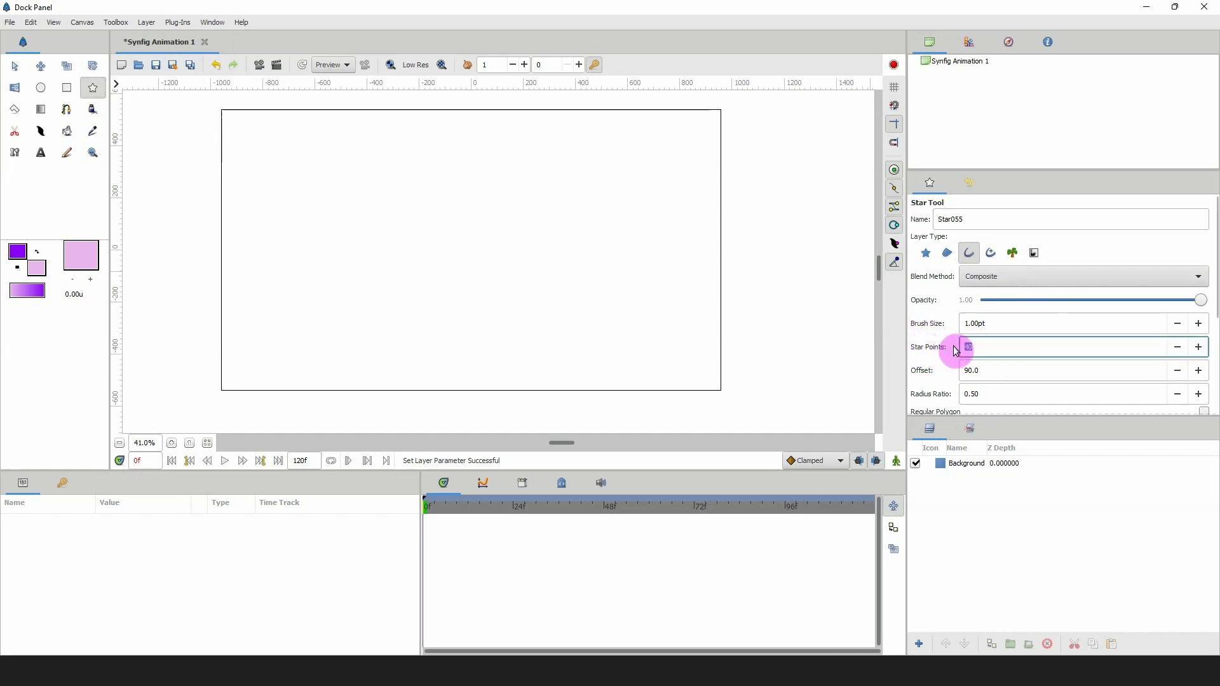
{"action": "type", "text": "40"}
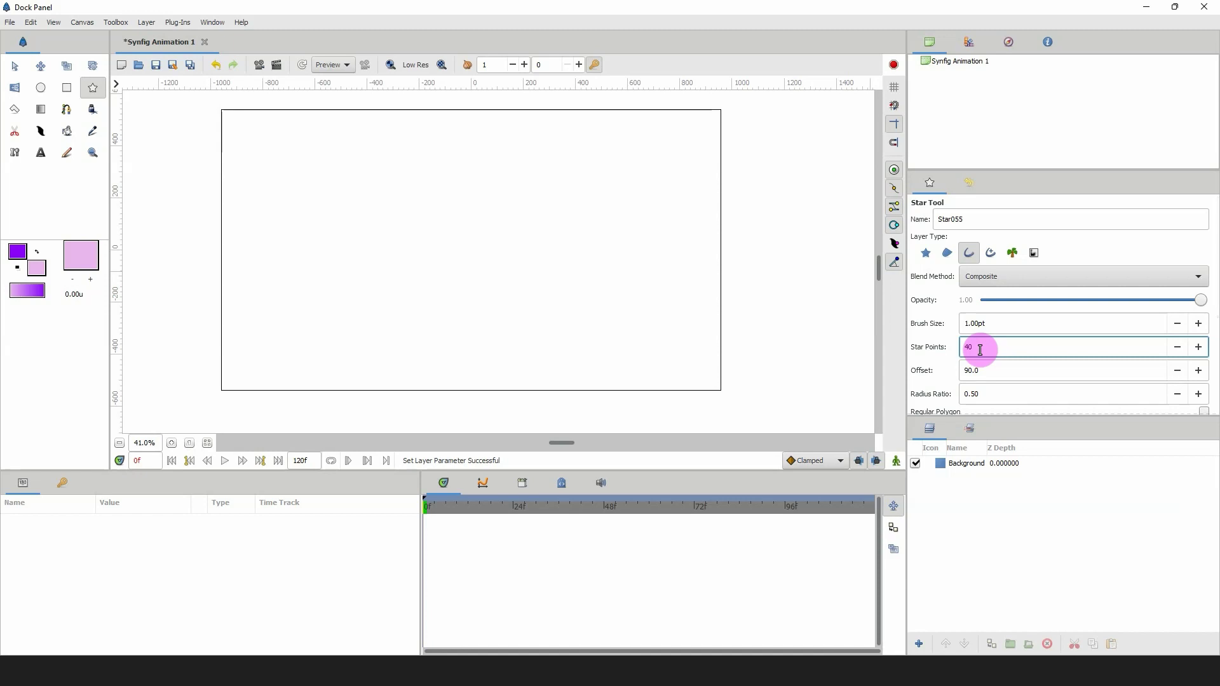
Draw a 40-point star outline around the canvas centre and zoom in on it.
{"action": "left_click_drag", "start_coordinate": [470, 222], "coordinate": [540, 370]}
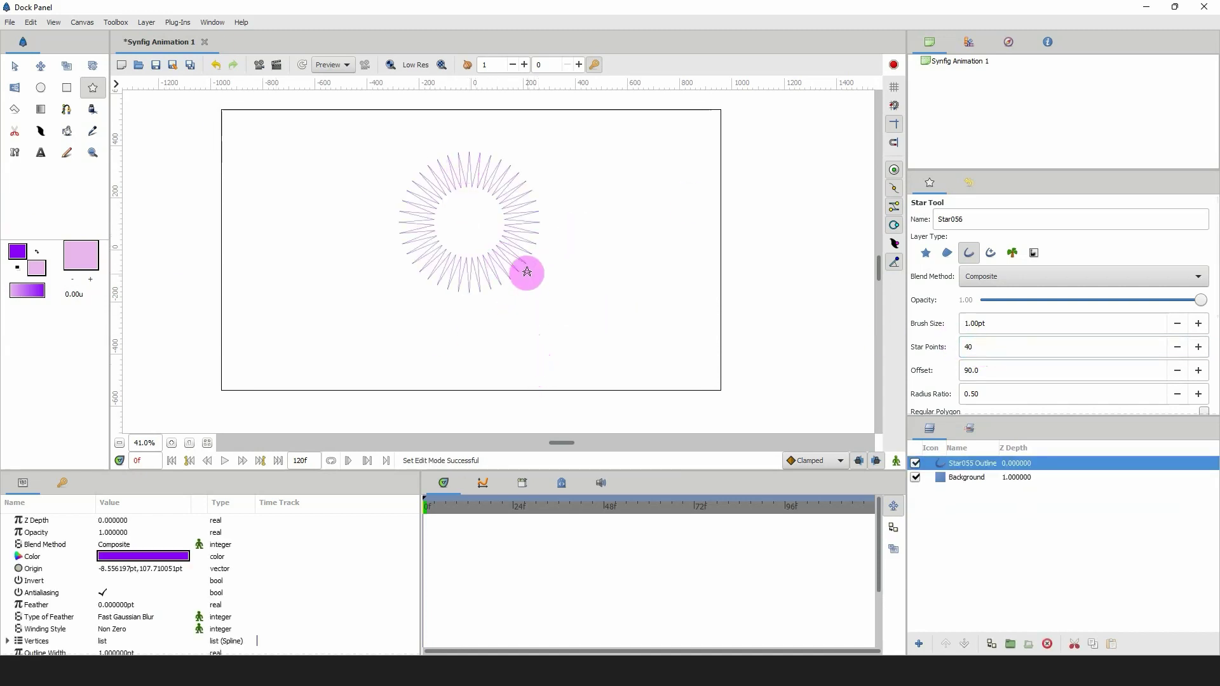
{"action": "scroll", "coordinate": [465, 179], "scroll_direction": "up", "scroll_amount": 1}
{"action": "scroll", "coordinate": [465, 179], "scroll_direction": "up", "scroll_amount": 1}
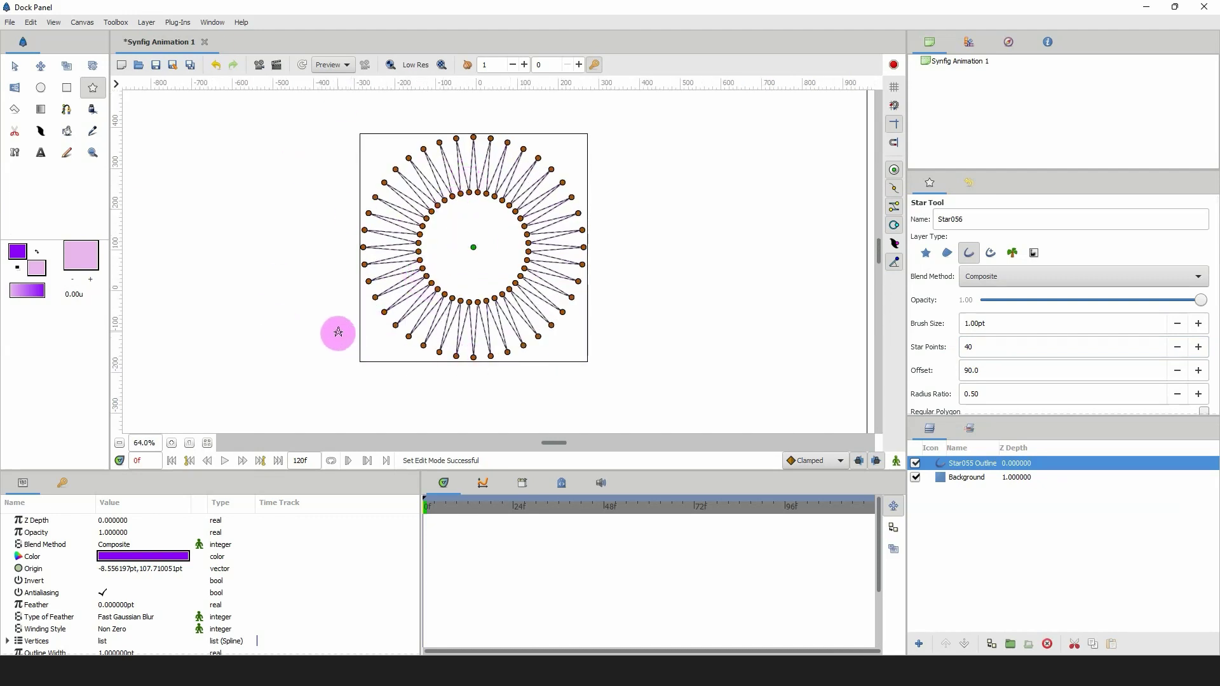
Marquee-select the star's inner vertices and switch to scaling them.
{"action": "left_click", "coordinate": [18, 69]}
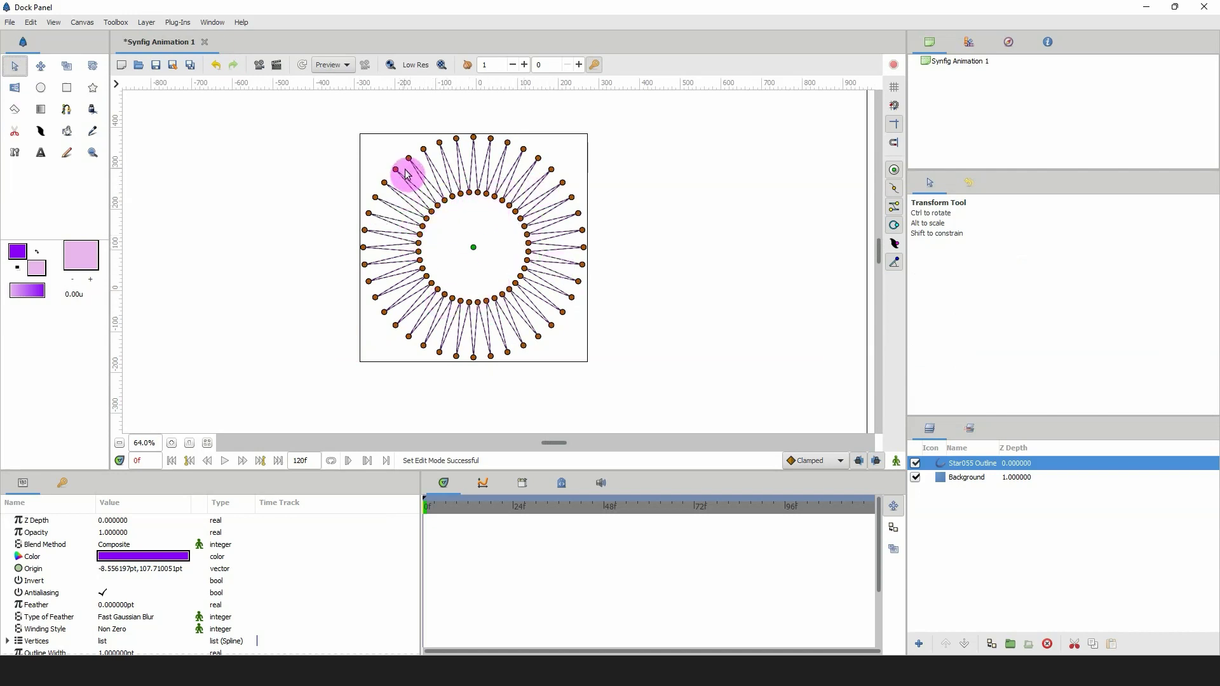
{"action": "left_click_drag", "start_coordinate": [404, 169], "coordinate": [539, 334]}
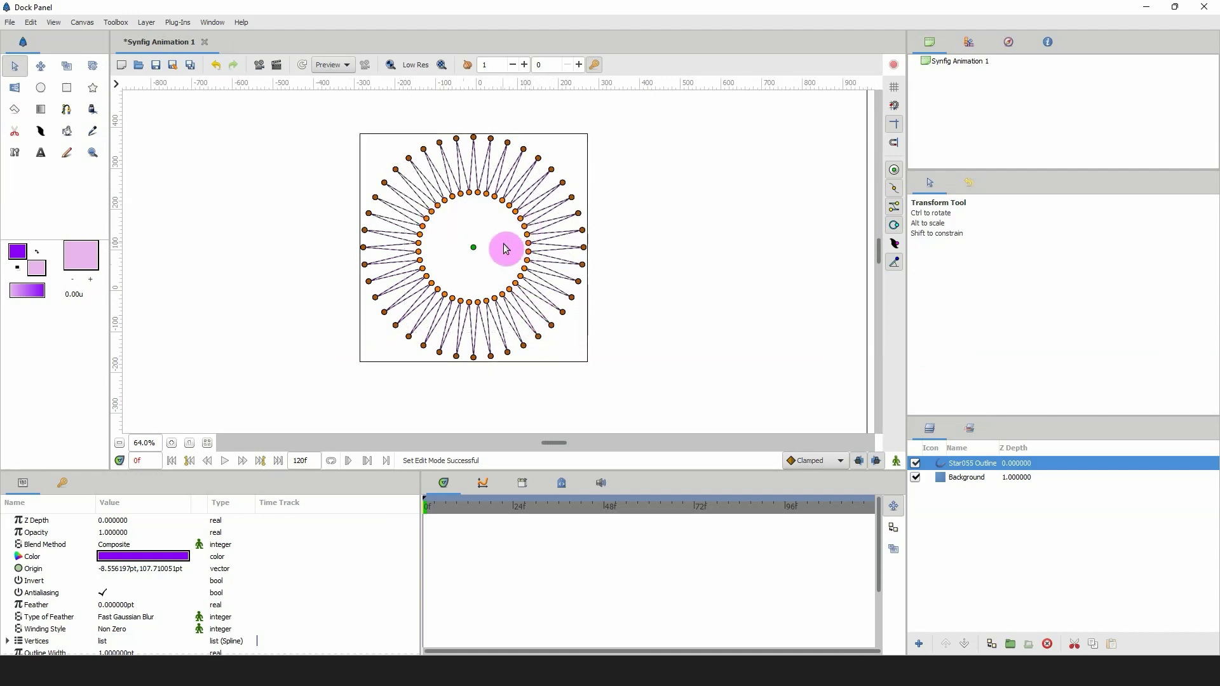
{"action": "key", "text": "alt+s"}
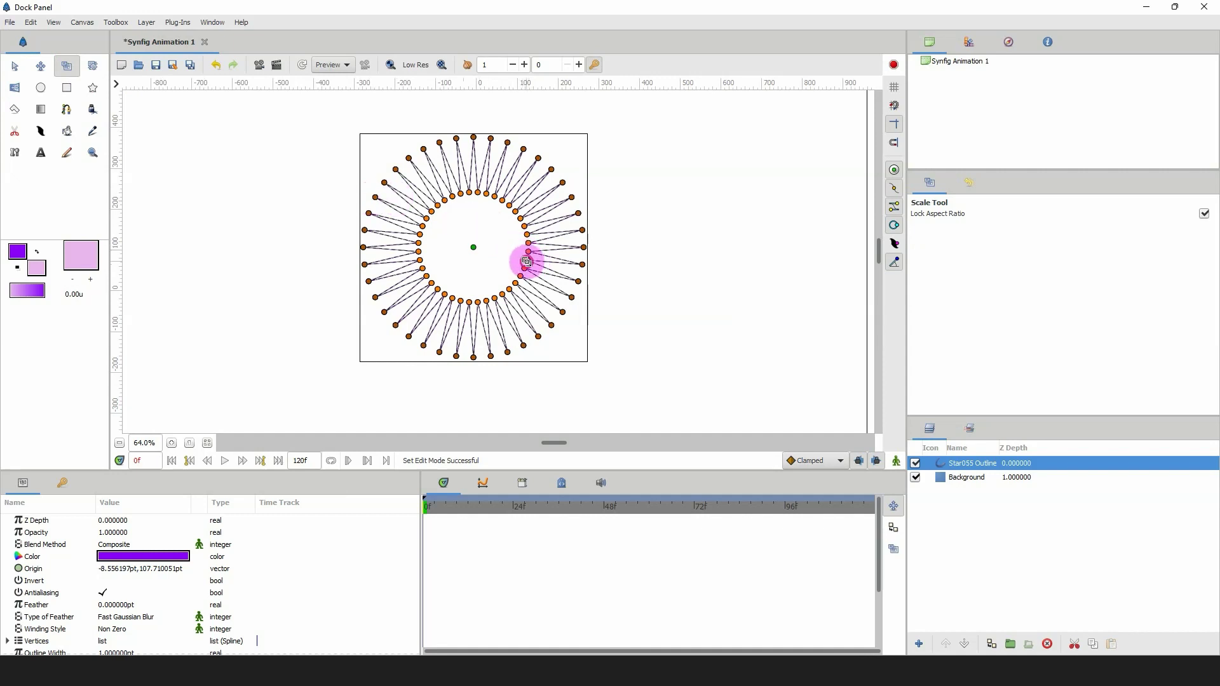
Scale the inner vertices outward to widen the hollow centre, then reselect the star layer.
{"action": "left_click_drag", "start_coordinate": [526, 262], "coordinate": [554, 278]}
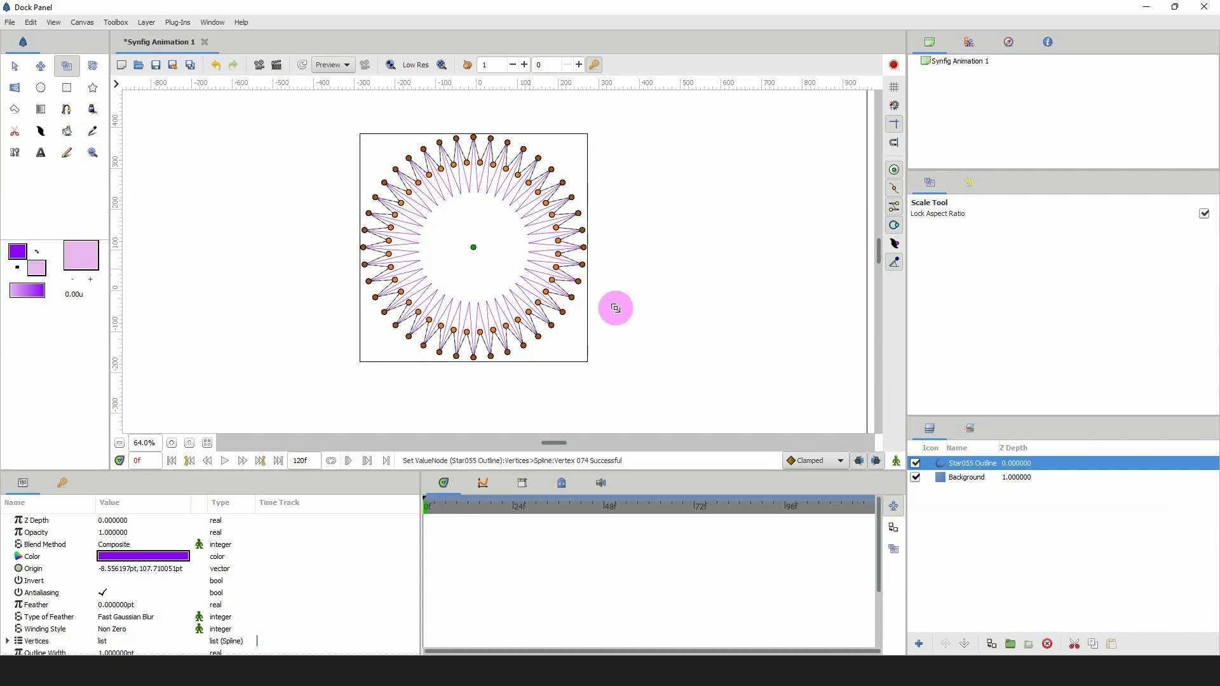
{"action": "left_click", "coordinate": [252, 179]}
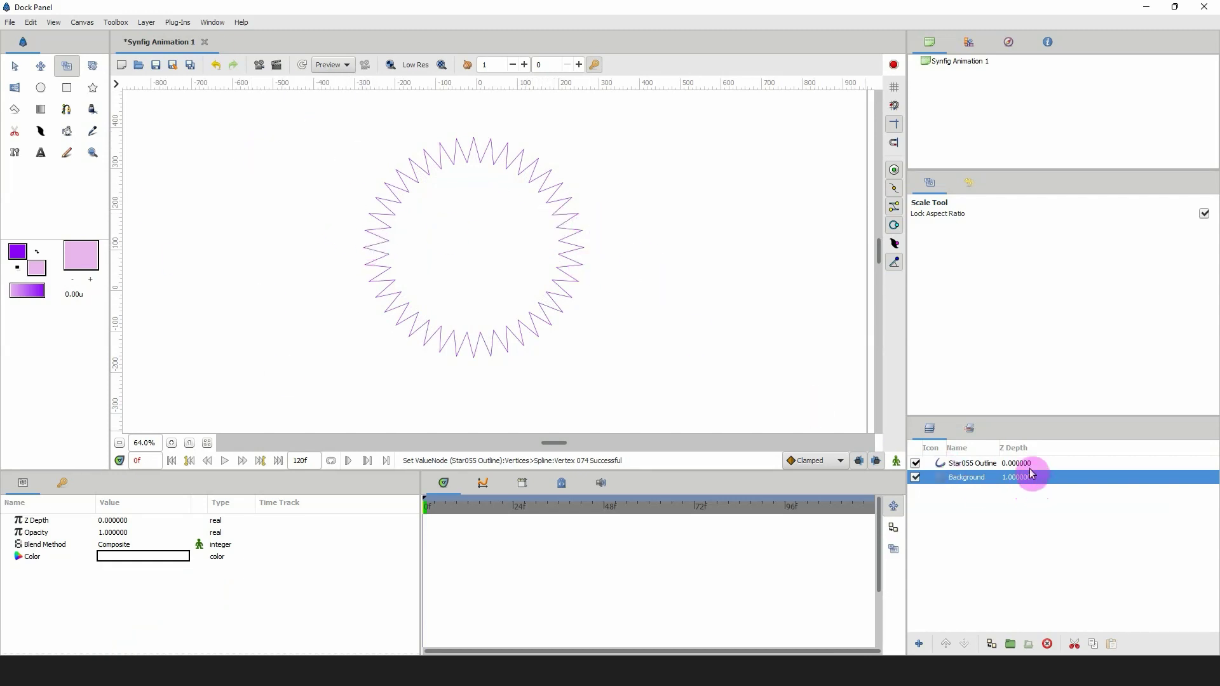
{"action": "left_click", "coordinate": [978, 464]}
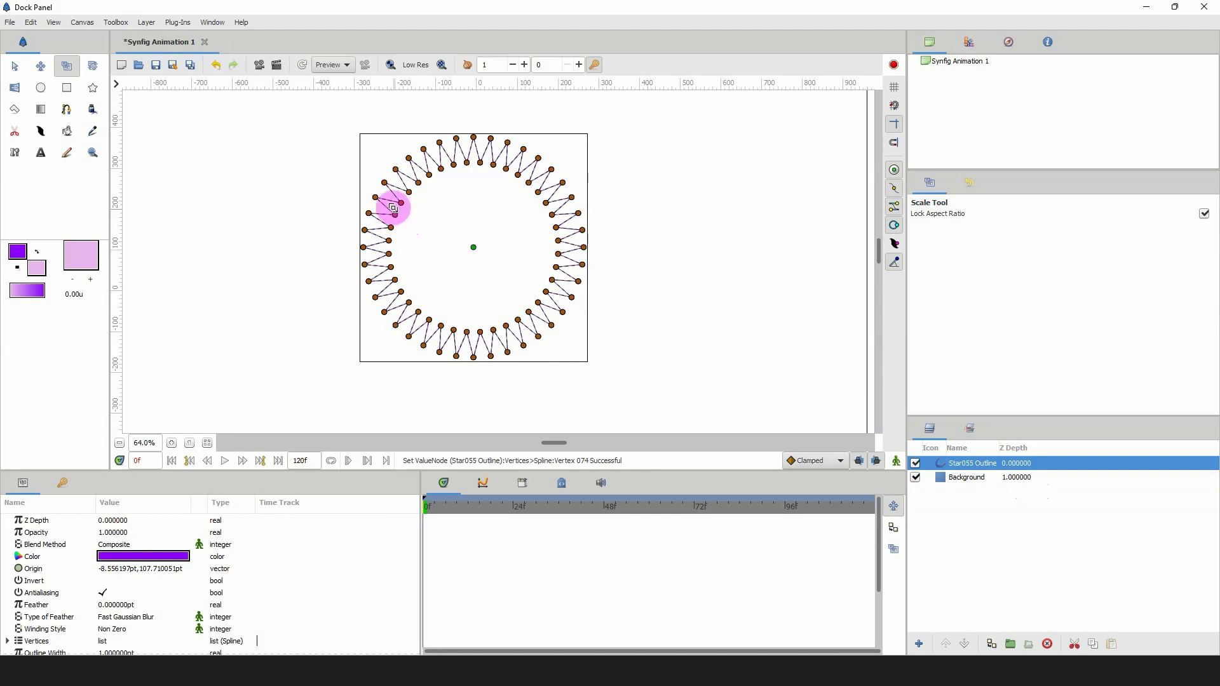
{"action": "left_click", "coordinate": [14, 66]}
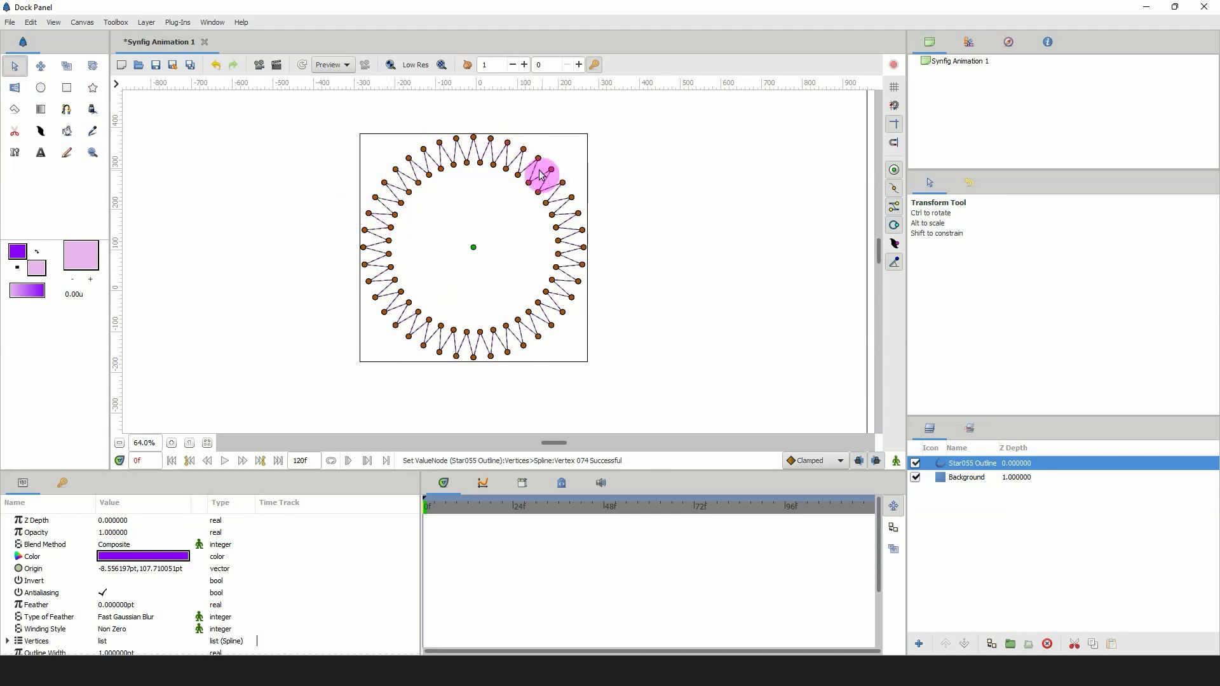
Scale alternate outer tips inward toward the centre, leaving fewer, gear-like teeth.
{"action": "left_click", "coordinate": [384, 184]}
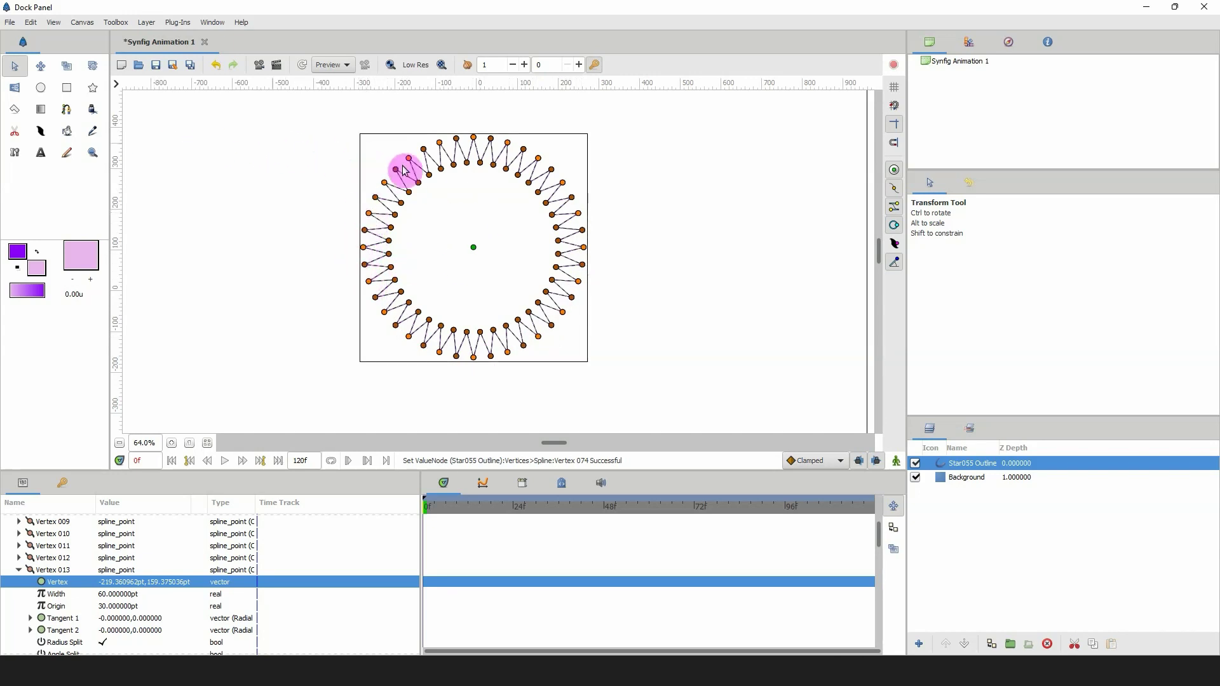
{"action": "key", "text": "alt+s"}
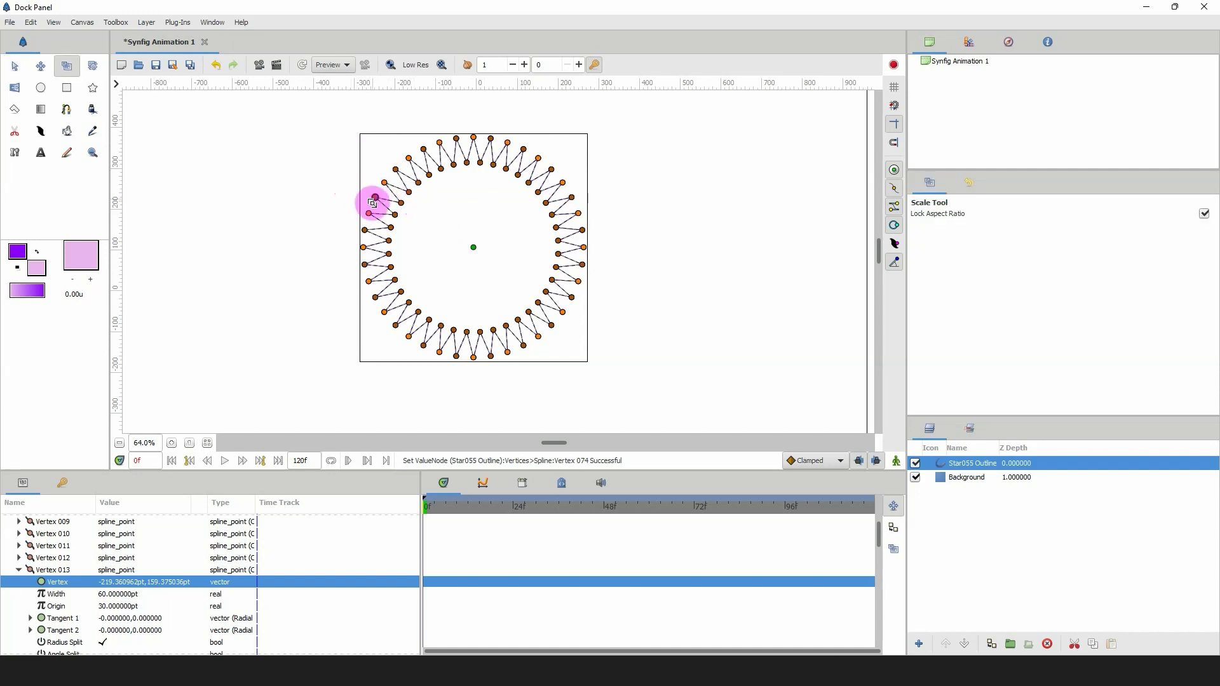
{"action": "left_click_drag", "start_coordinate": [367, 215], "coordinate": [392, 221]}
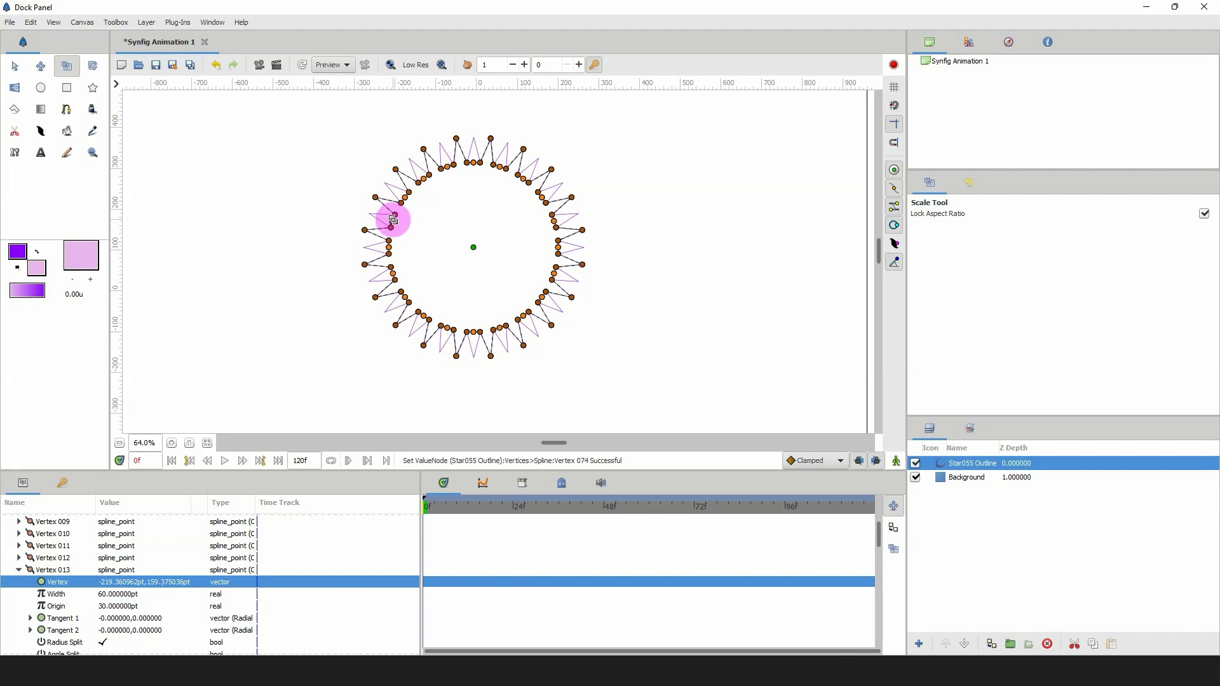
{"action": "left_click_drag", "start_coordinate": [393, 219], "coordinate": [391, 220]}
{"action": "left_click_drag", "start_coordinate": [392, 220], "coordinate": [393, 220]}
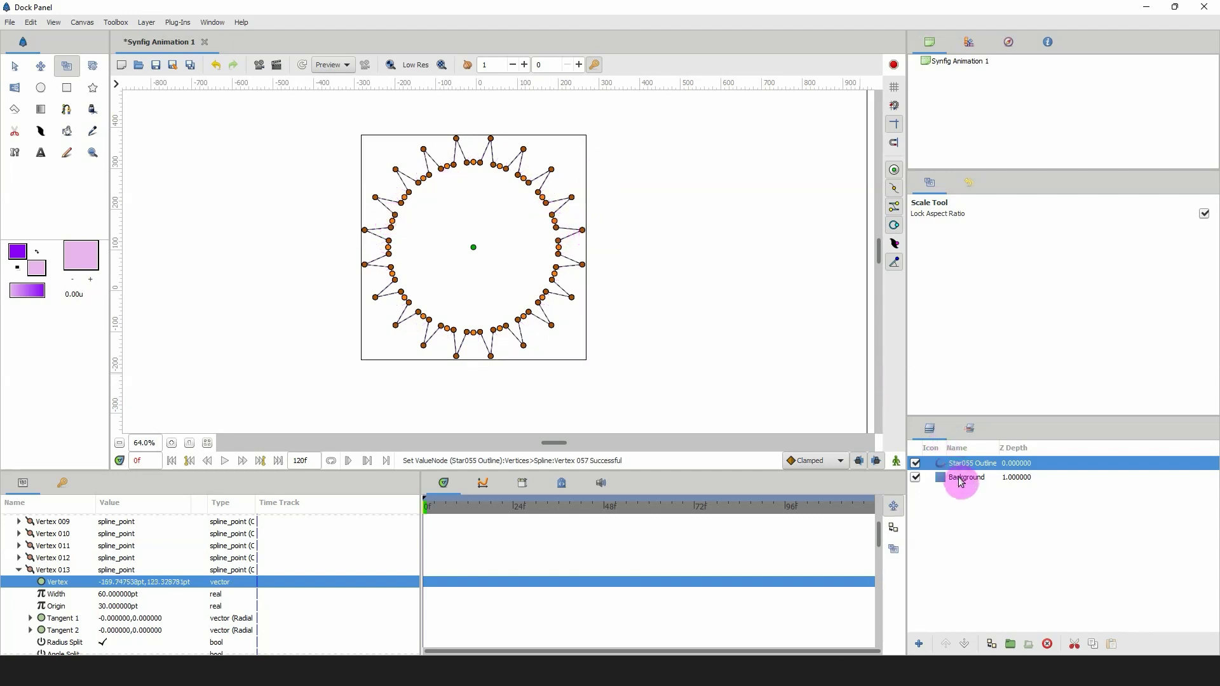
{"action": "left_click", "coordinate": [746, 316]}
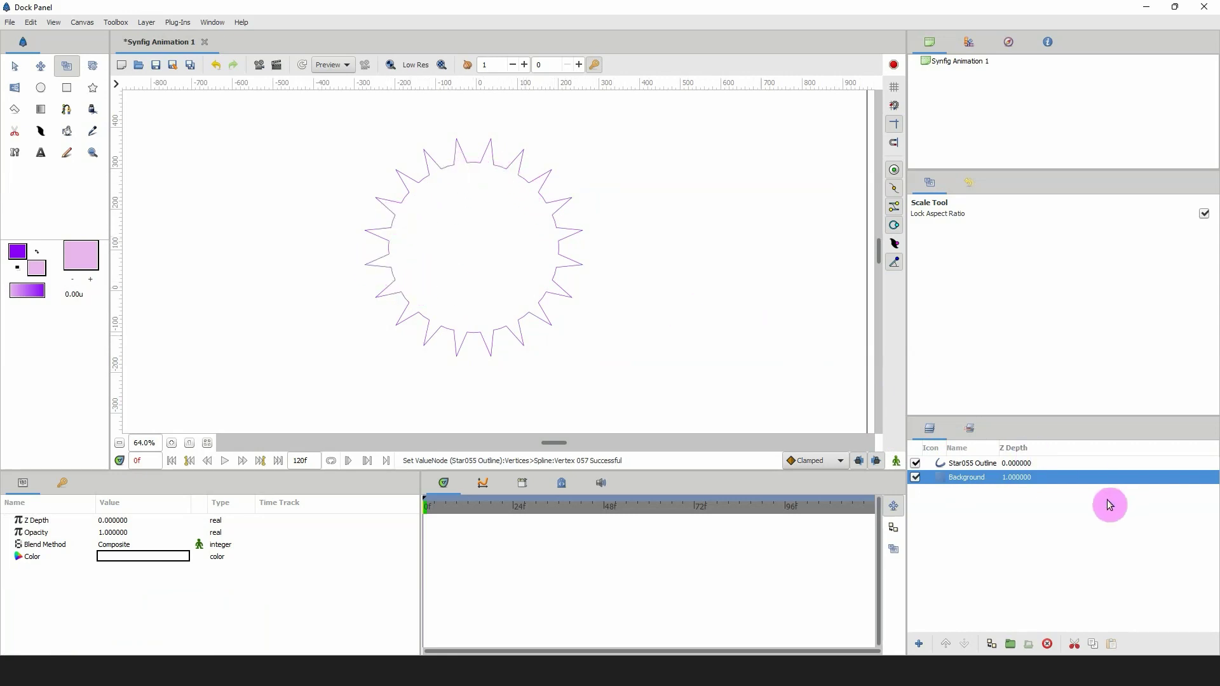
{"action": "left_click", "coordinate": [974, 465]}
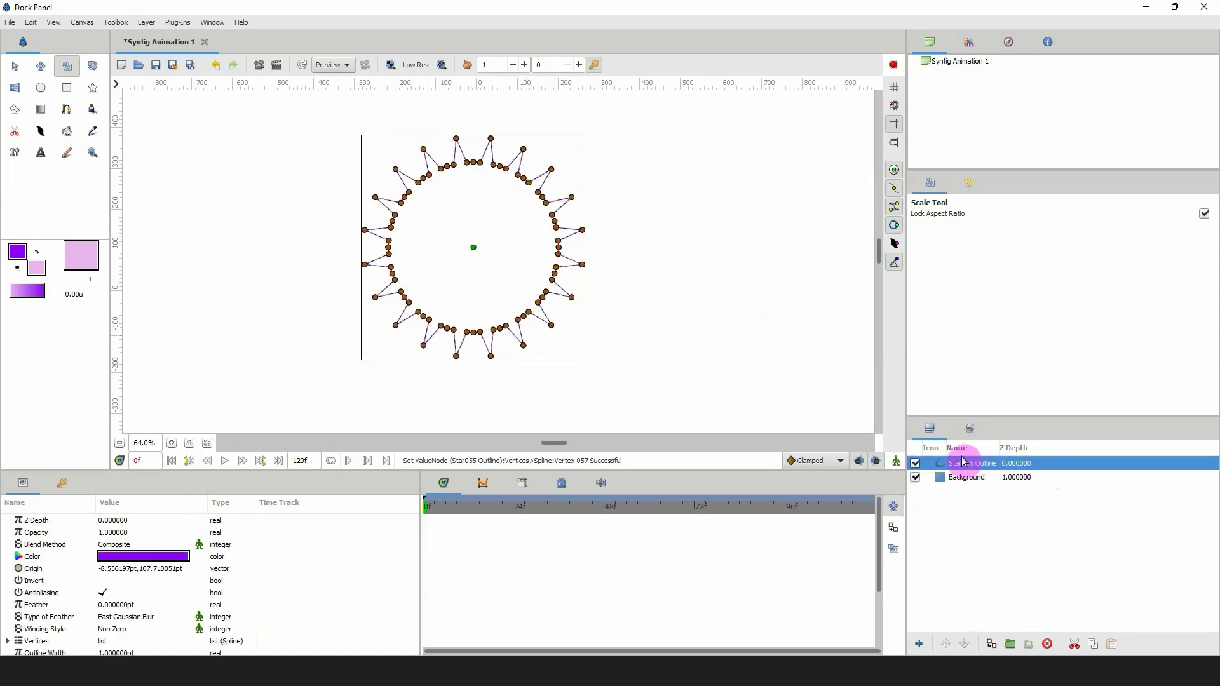
{"action": "left_click", "coordinate": [14, 66]}
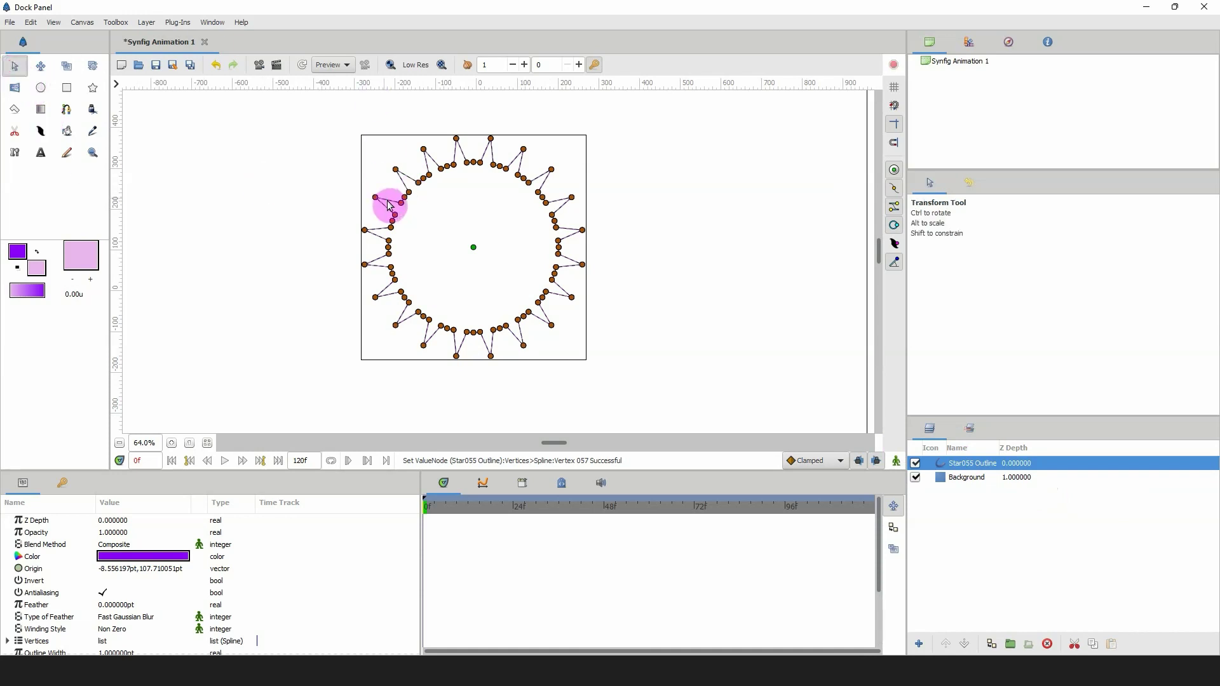
Drag several star vertices, including Vertex 012, to new positions to reshape the spikes.
{"action": "mouse_move", "coordinate": [389, 205]}
{"action": "left_mouse_down"}
{"action": "mouse_move", "coordinate": [417, 213]}
{"action": "mouse_move", "coordinate": [402, 211]}
{"action": "left_mouse_up"}
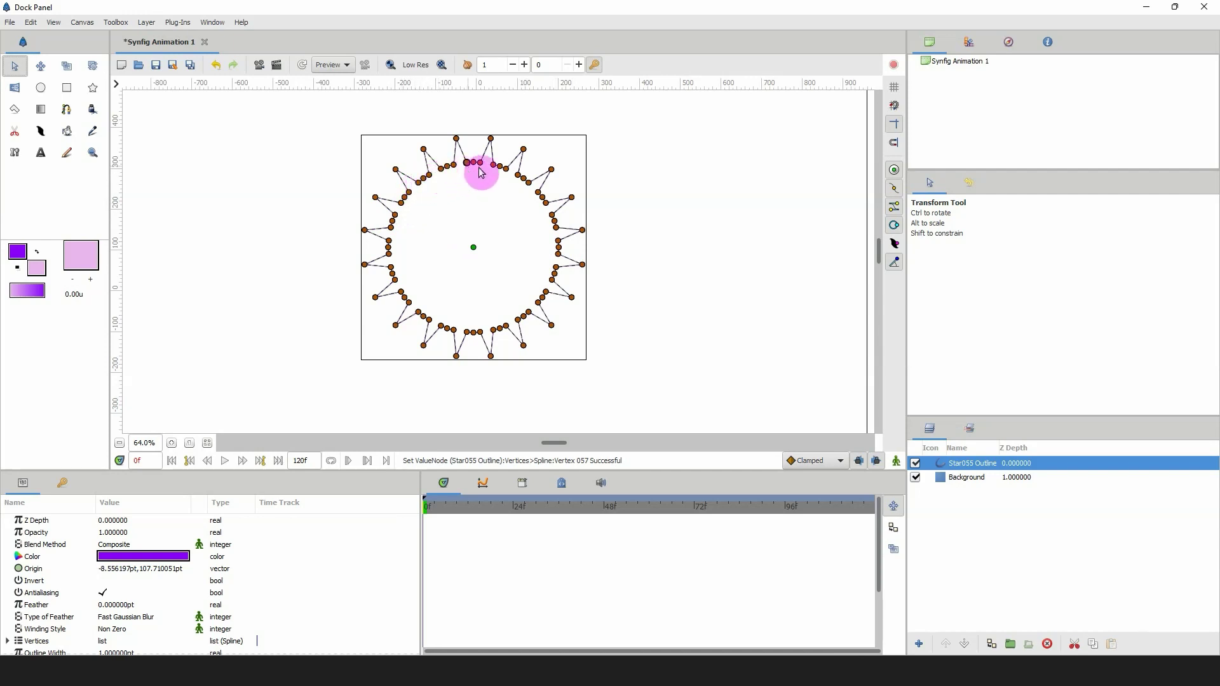
{"action": "left_click", "coordinate": [409, 195]}
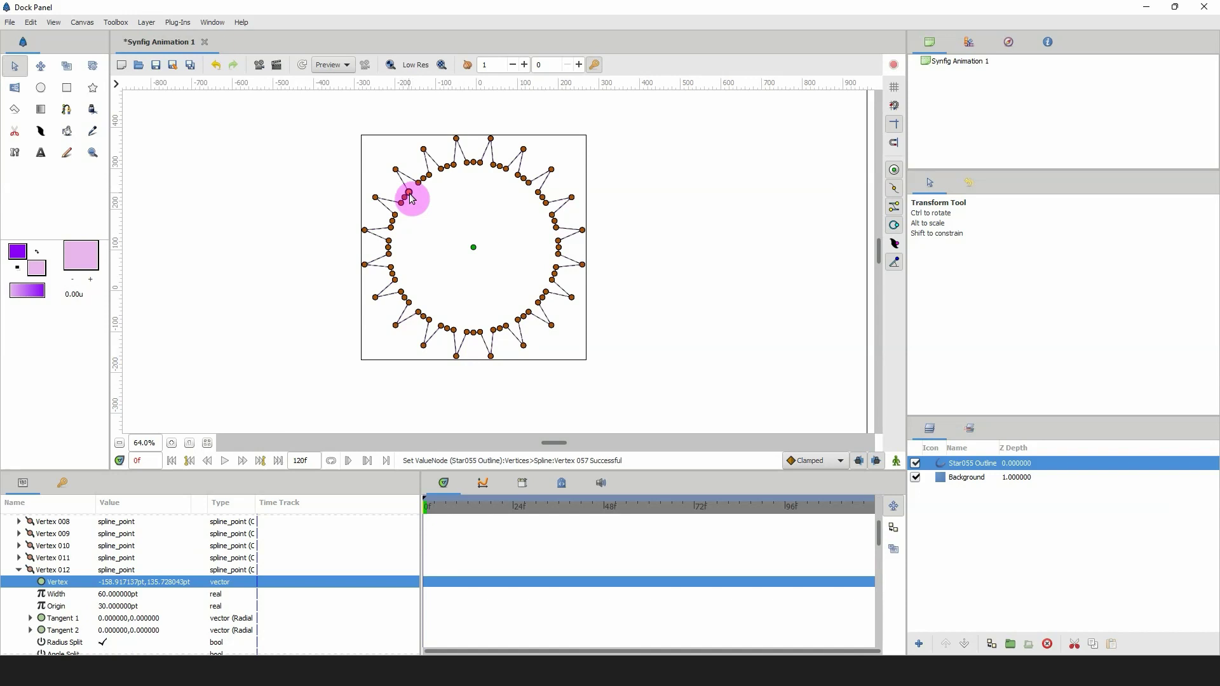
{"action": "left_click_drag", "start_coordinate": [410, 192], "coordinate": [388, 243]}
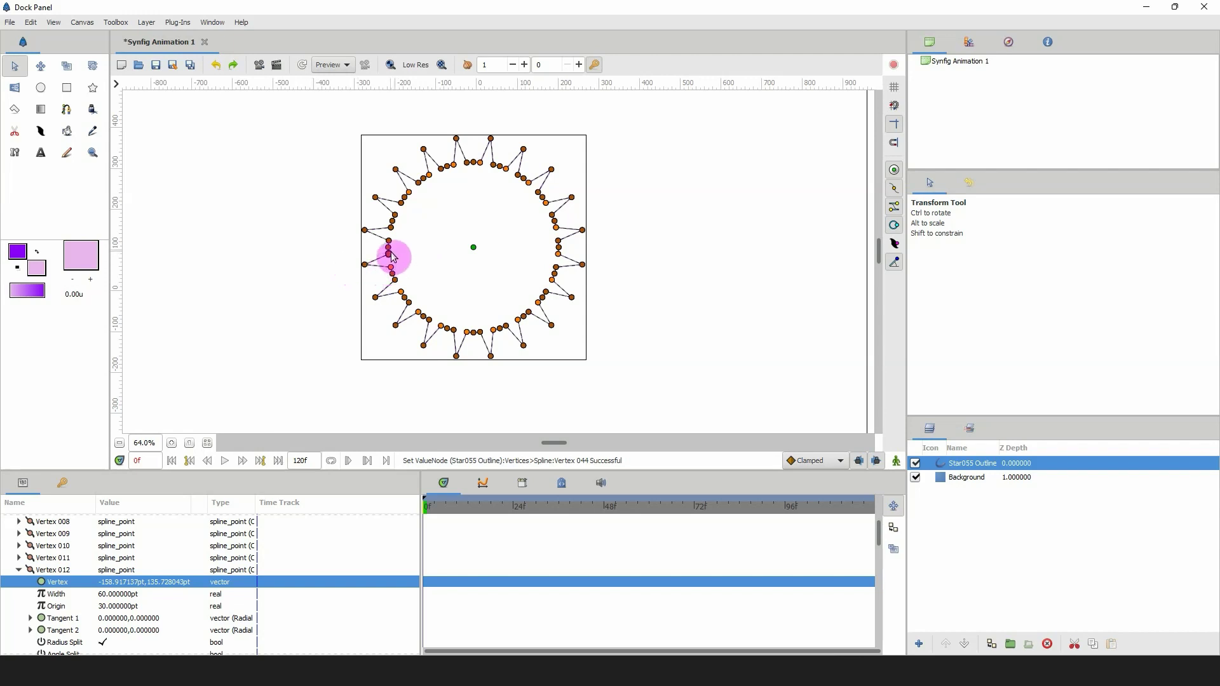
{"action": "mouse_move", "coordinate": [392, 256]}
{"action": "left_mouse_down"}
{"action": "mouse_move", "coordinate": [397, 218]}
{"action": "mouse_move", "coordinate": [449, 172]}
{"action": "mouse_move", "coordinate": [520, 196]}
{"action": "mouse_move", "coordinate": [554, 286]}
{"action": "mouse_move", "coordinate": [436, 286]}
{"action": "mouse_move", "coordinate": [462, 189]}
{"action": "mouse_move", "coordinate": [507, 185]}
{"action": "mouse_move", "coordinate": [387, 344]}
{"action": "mouse_move", "coordinate": [432, 237]}
{"action": "mouse_move", "coordinate": [399, 215]}
{"action": "mouse_move", "coordinate": [426, 184]}
{"action": "mouse_move", "coordinate": [532, 263]}
{"action": "mouse_move", "coordinate": [383, 208]}
{"action": "left_mouse_up"}
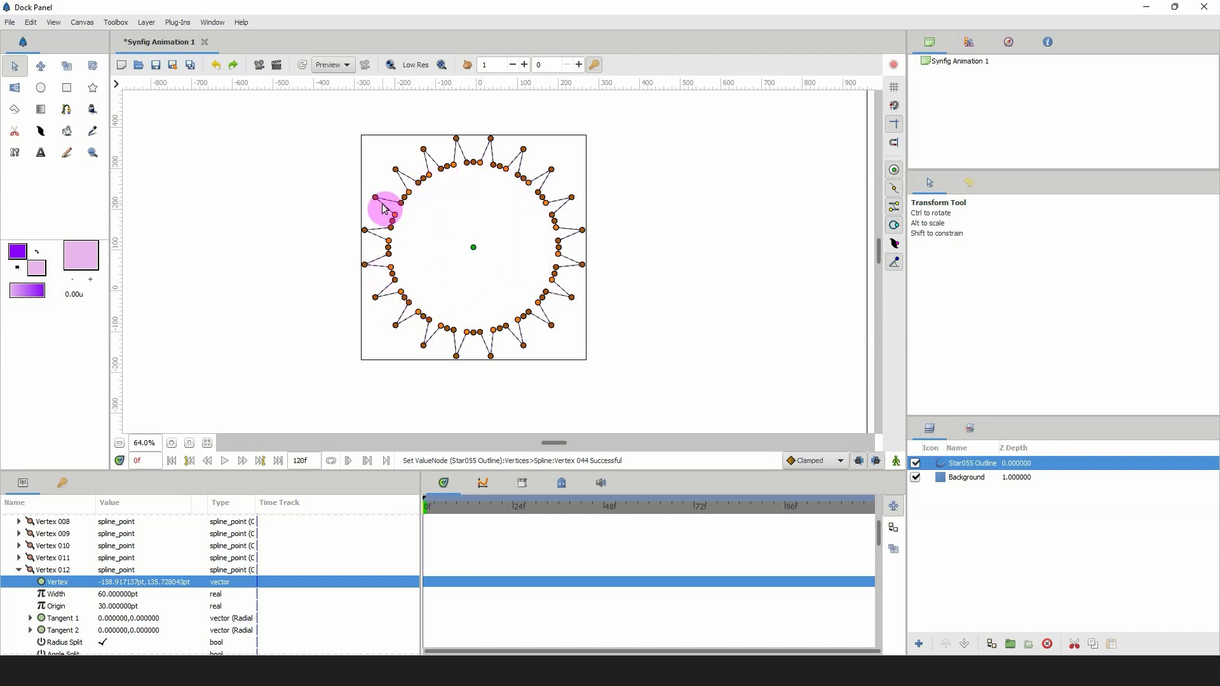
Scale the selected vertices into flat-topped trapezoidal teeth, then reselect Star055 Outline.
{"action": "left_click", "coordinate": [66, 66]}
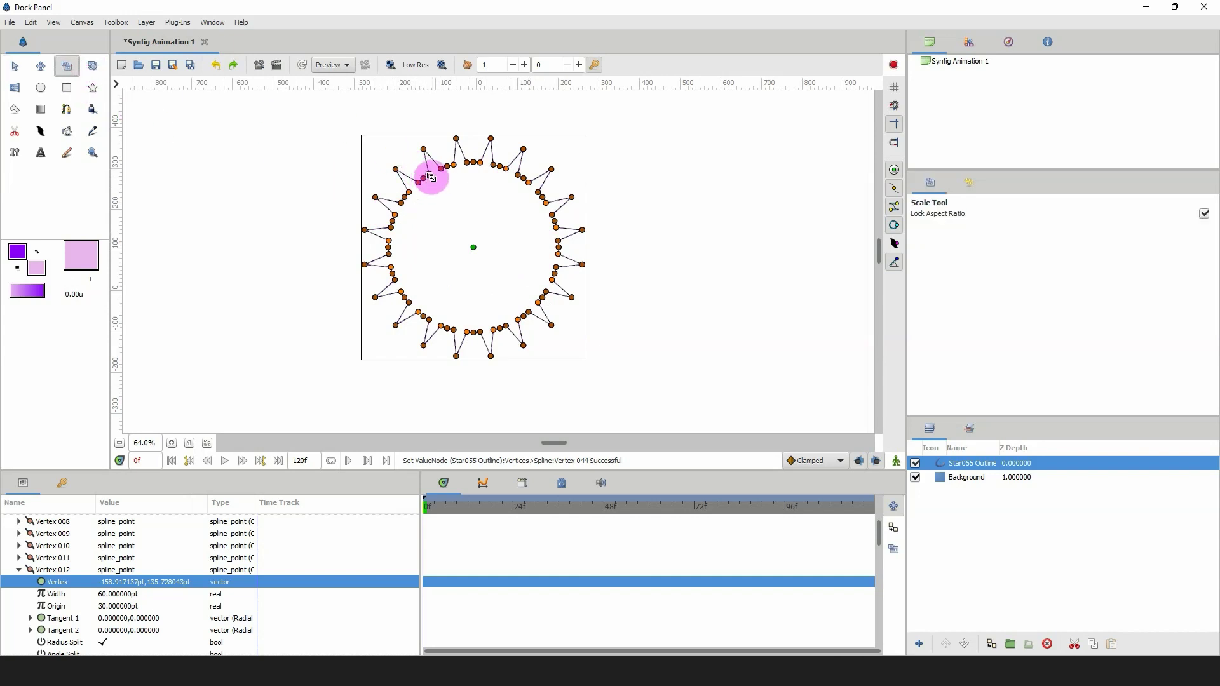
{"action": "left_click_drag", "start_coordinate": [430, 175], "coordinate": [421, 151]}
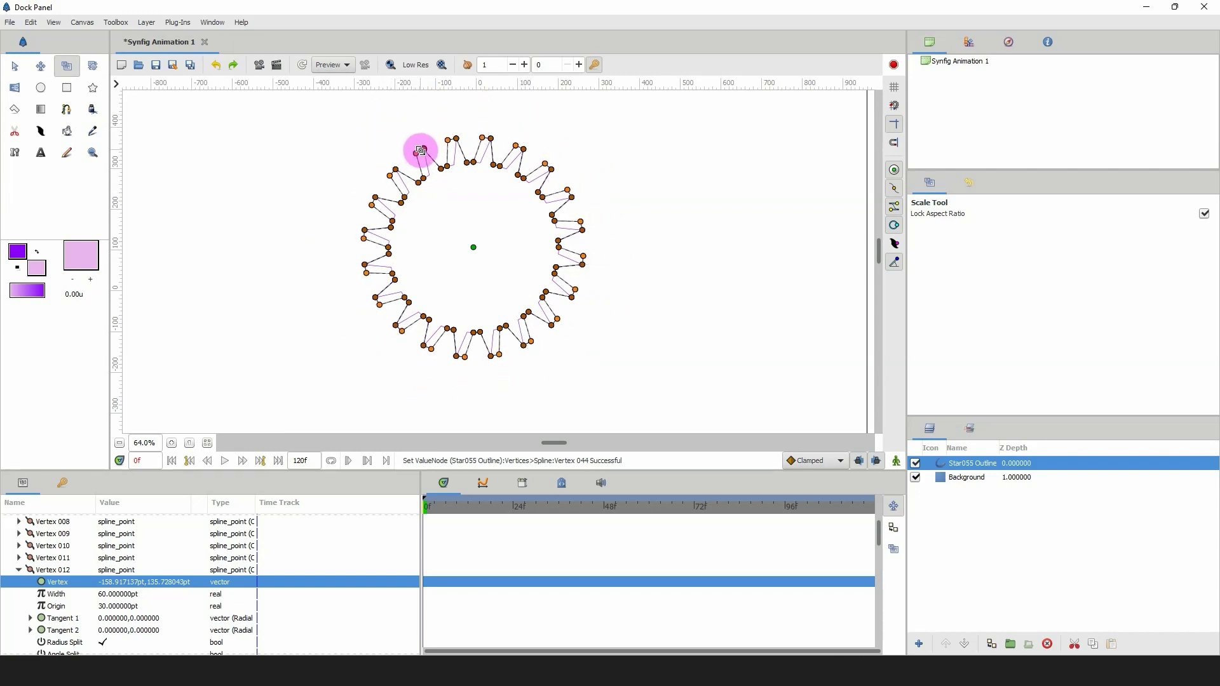
{"action": "left_click_drag", "start_coordinate": [421, 151], "coordinate": [422, 150]}
{"action": "left_click_drag", "start_coordinate": [422, 150], "coordinate": [421, 151]}
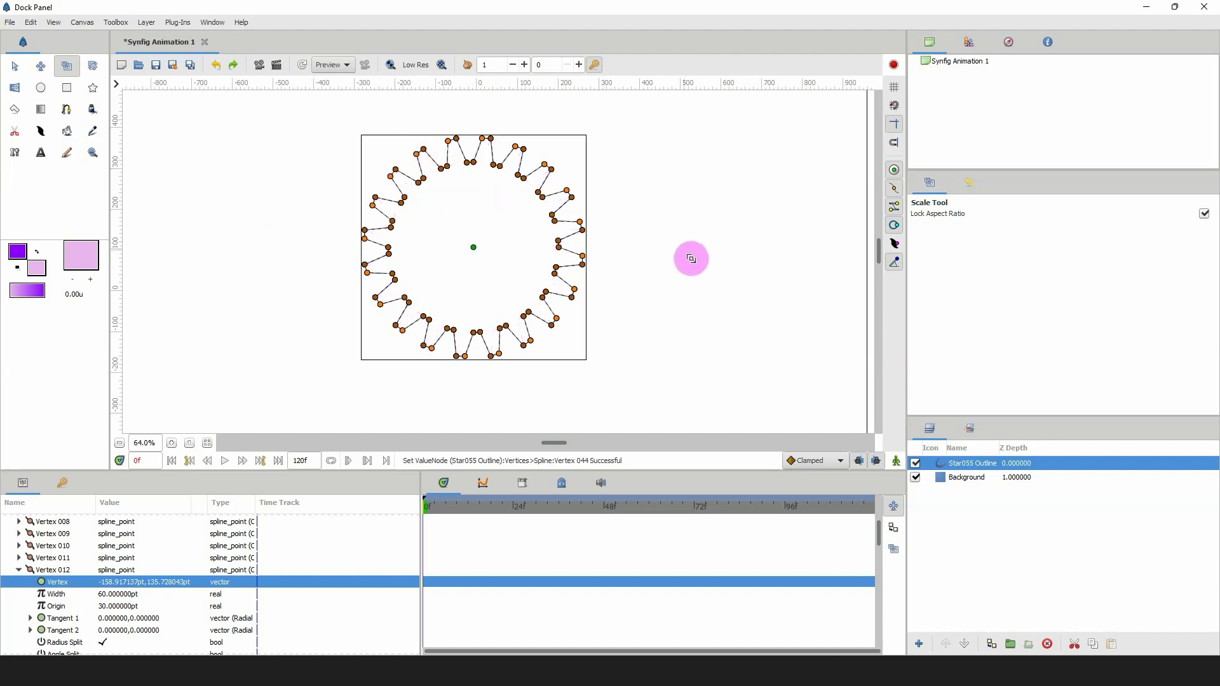
{"action": "left_click", "coordinate": [746, 303]}
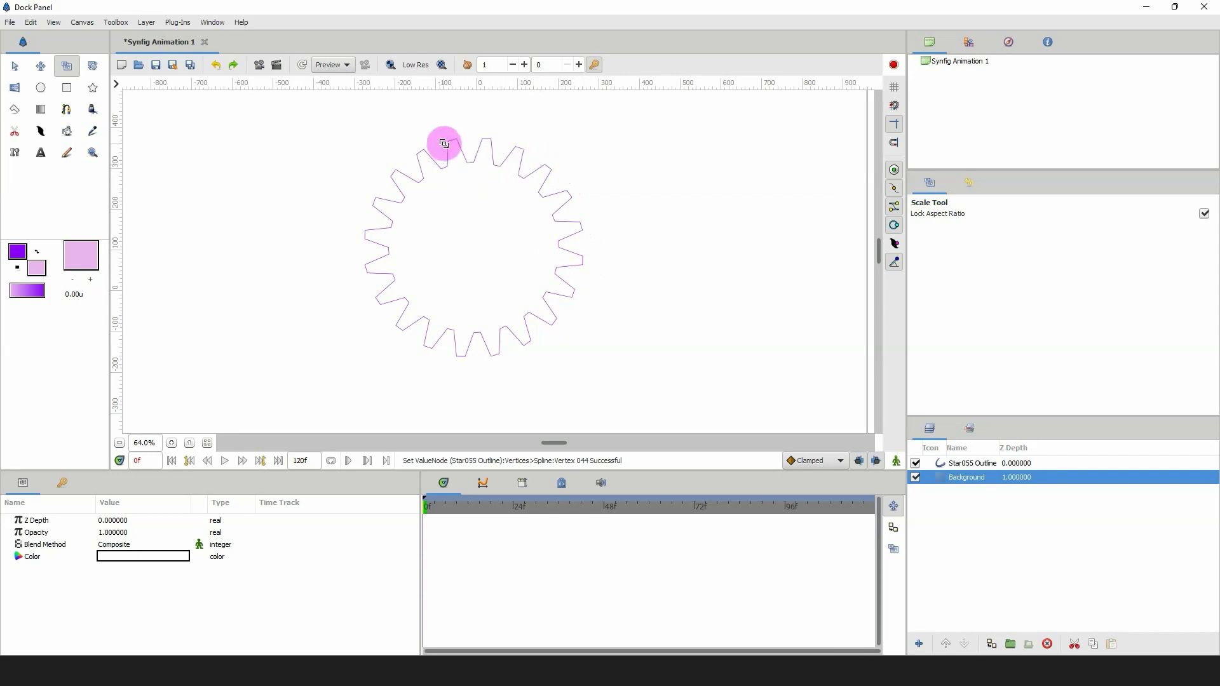
{"action": "left_click", "coordinate": [966, 462]}
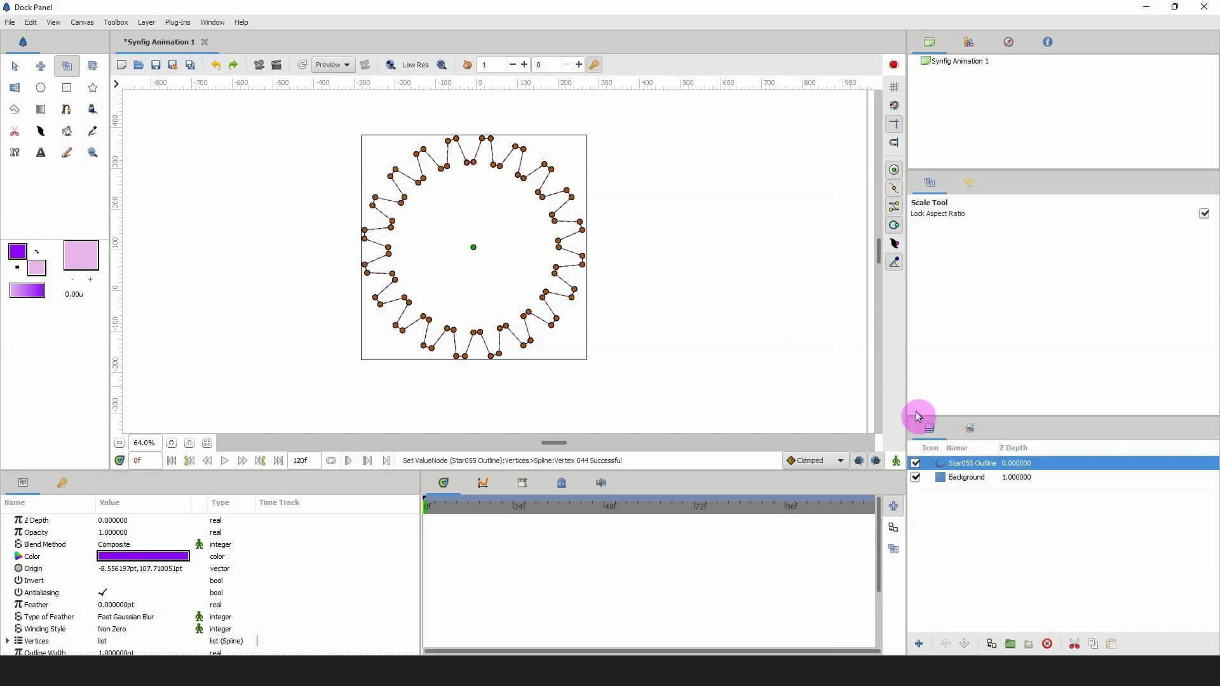
Make a filled region from Star055 Outline and delete the outline layer.
{"action": "right_click", "coordinate": [983, 463]}
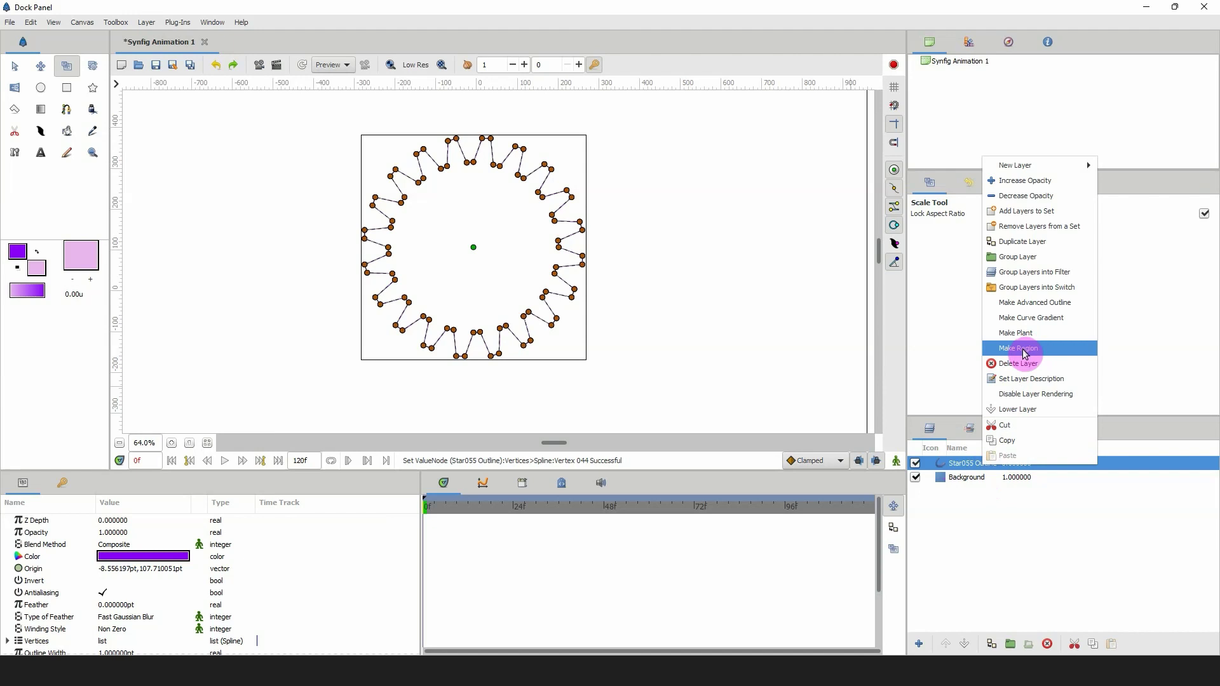
{"action": "left_click", "coordinate": [1023, 351]}
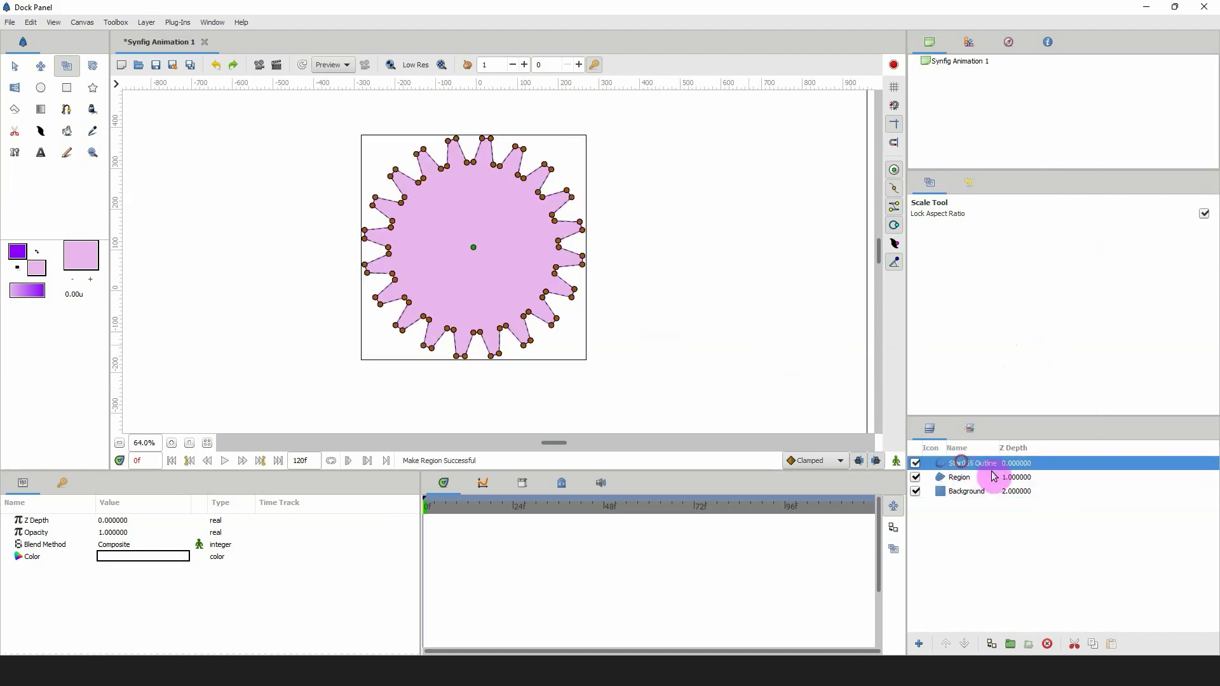
{"action": "left_click", "coordinate": [1047, 644]}
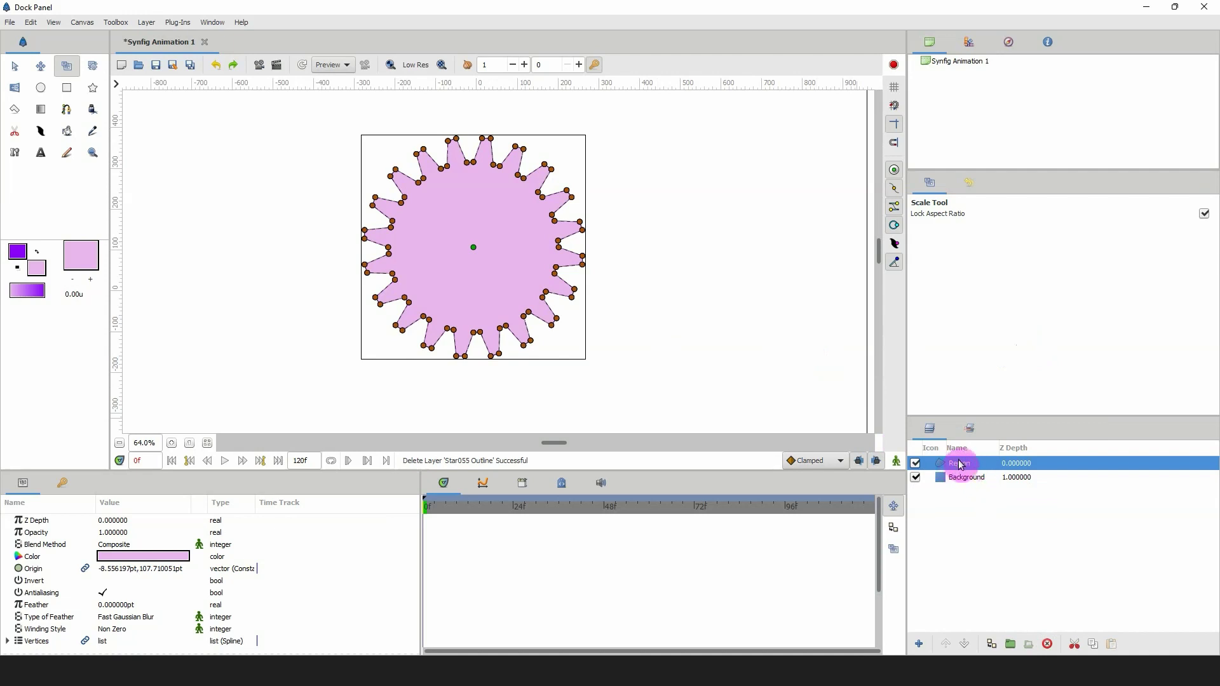
Put the Region layer into a new group, expand the group, and select Region.
{"action": "left_click", "coordinate": [1014, 646]}
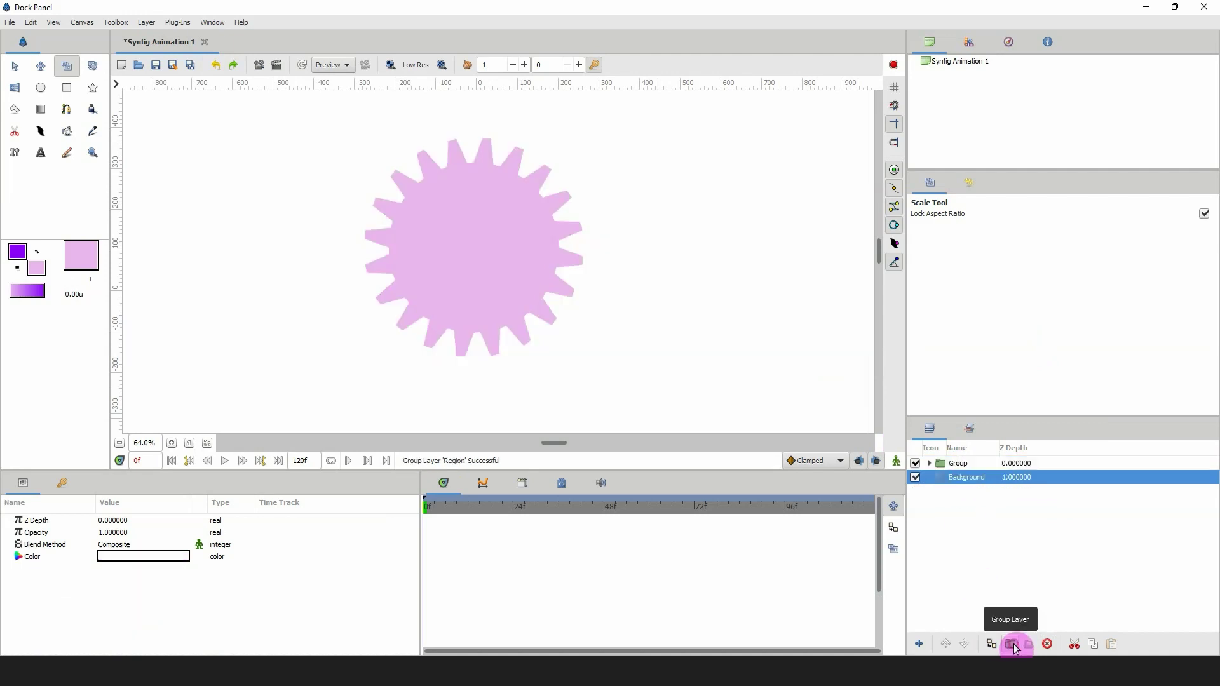
{"action": "left_click", "coordinate": [934, 466]}
{"action": "left_click", "coordinate": [931, 464]}
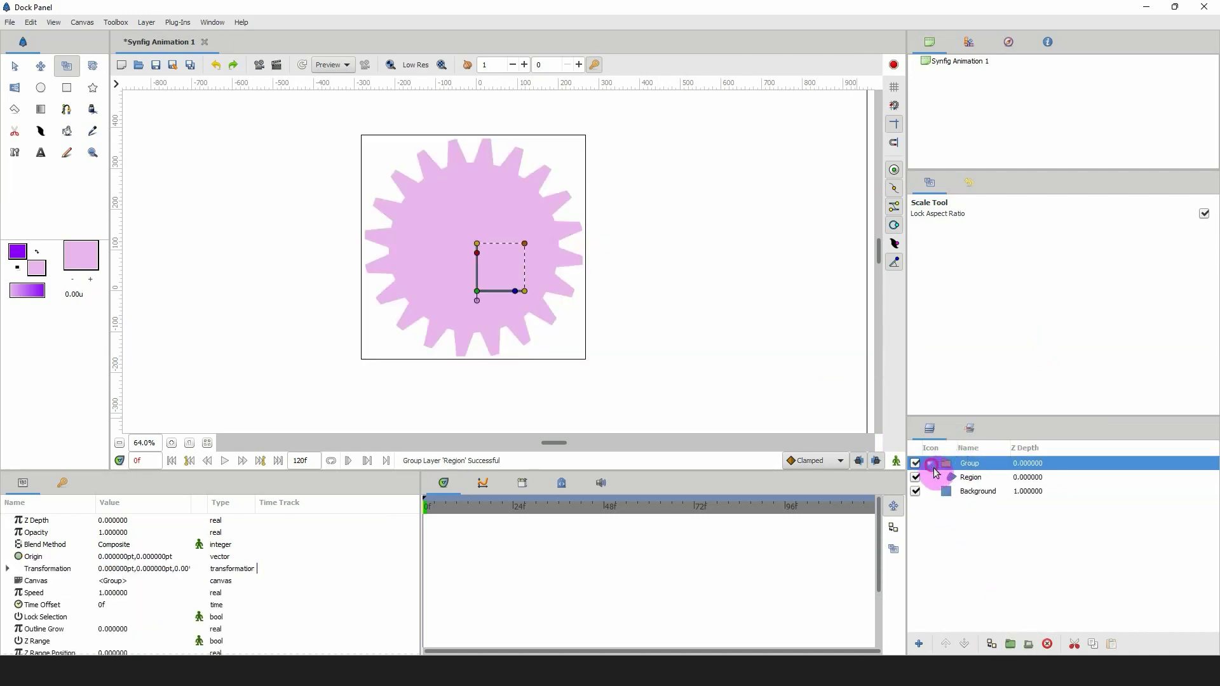
{"action": "left_click", "coordinate": [958, 477]}
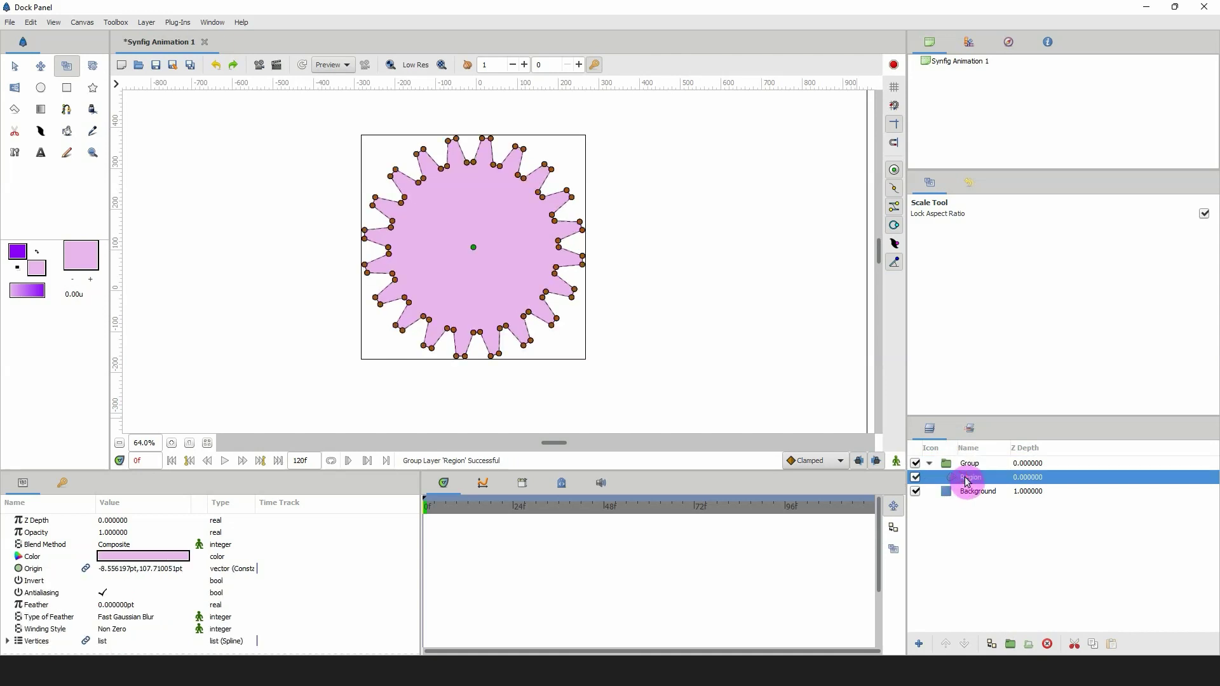
Set the Circle tool to create only a circle layer, with region creation off.
{"action": "left_click", "coordinate": [41, 88]}
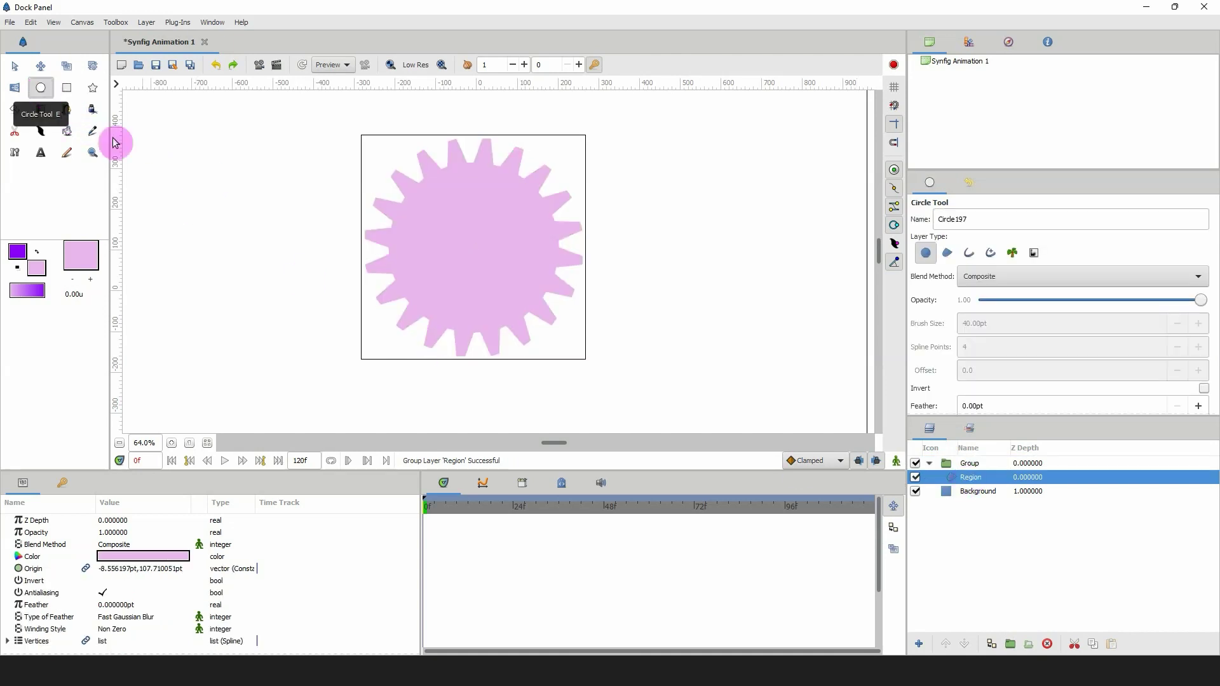
{"action": "left_click", "coordinate": [947, 255]}
{"action": "left_click", "coordinate": [928, 254]}
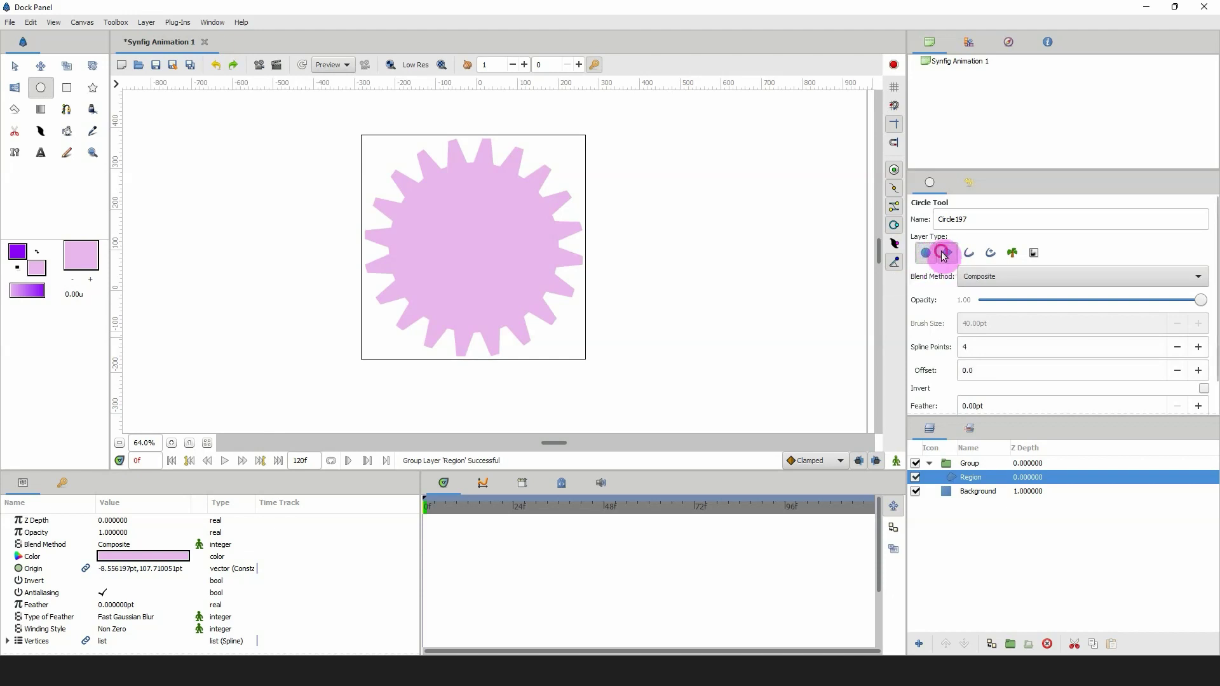
{"action": "left_click", "coordinate": [947, 254]}
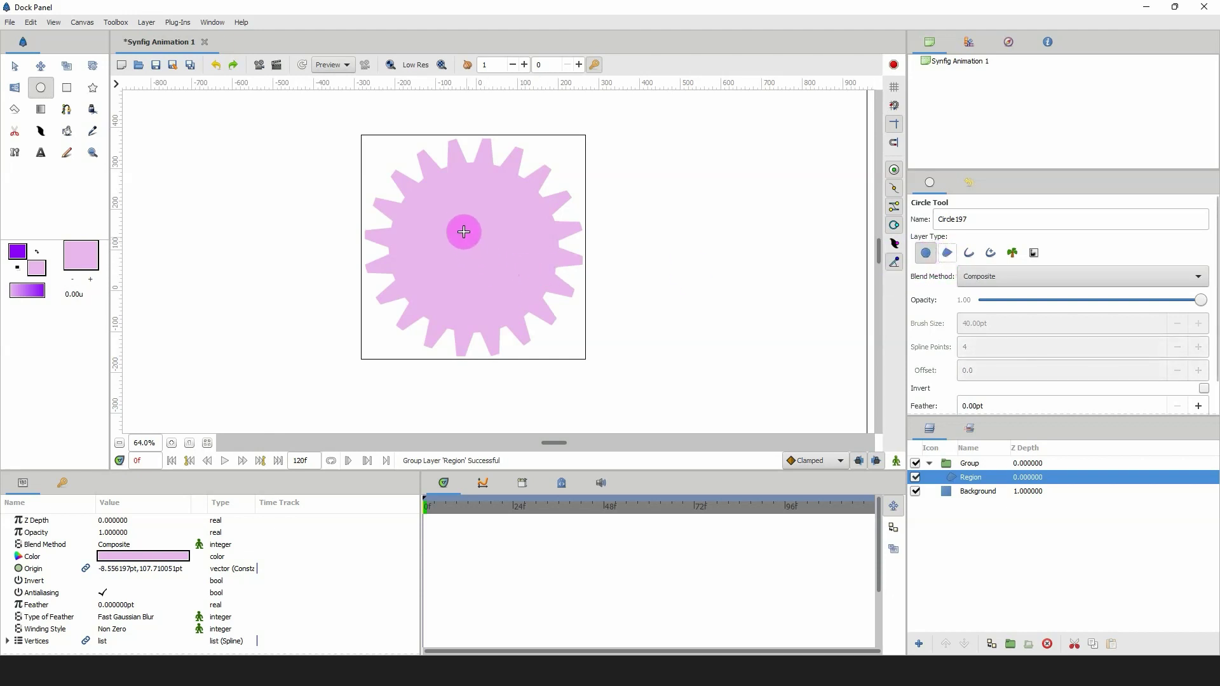
Draw a circle over the gear's centre and change its colour to dark purple.
{"action": "left_click_drag", "start_coordinate": [460, 226], "coordinate": [537, 299]}
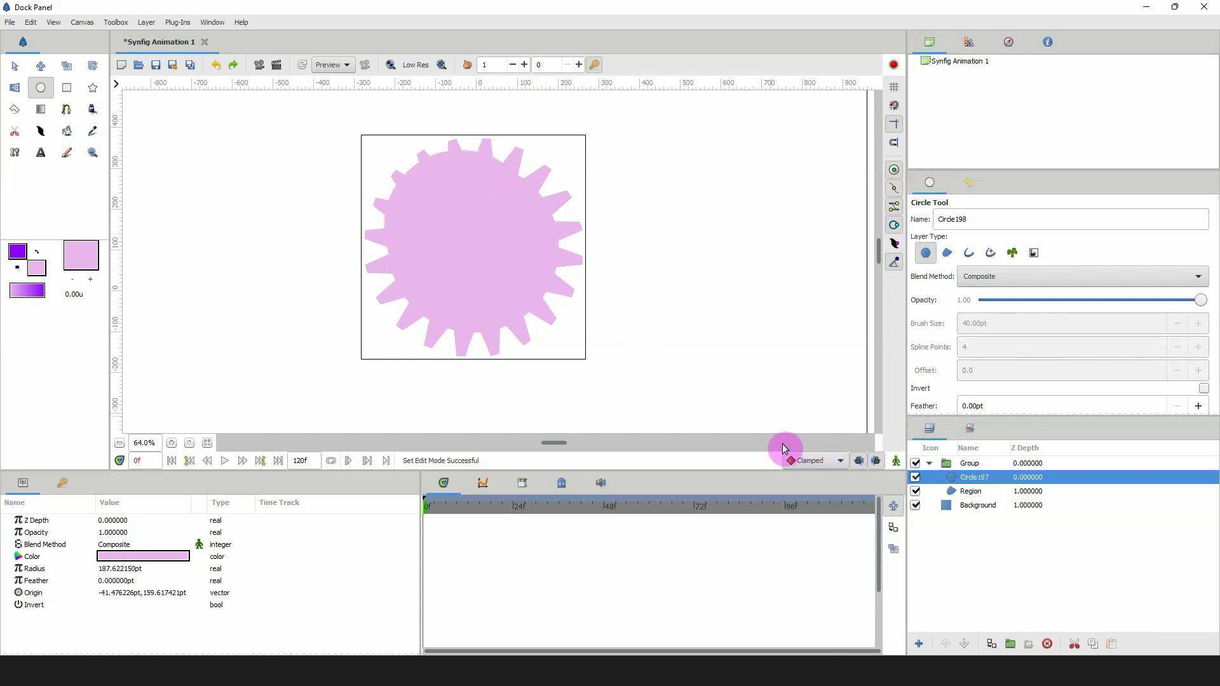
{"action": "double_click", "coordinate": [169, 556]}
{"action": "left_click_drag", "start_coordinate": [454, 340], "coordinate": [479, 316]}
{"action": "left_click", "coordinate": [806, 211]}
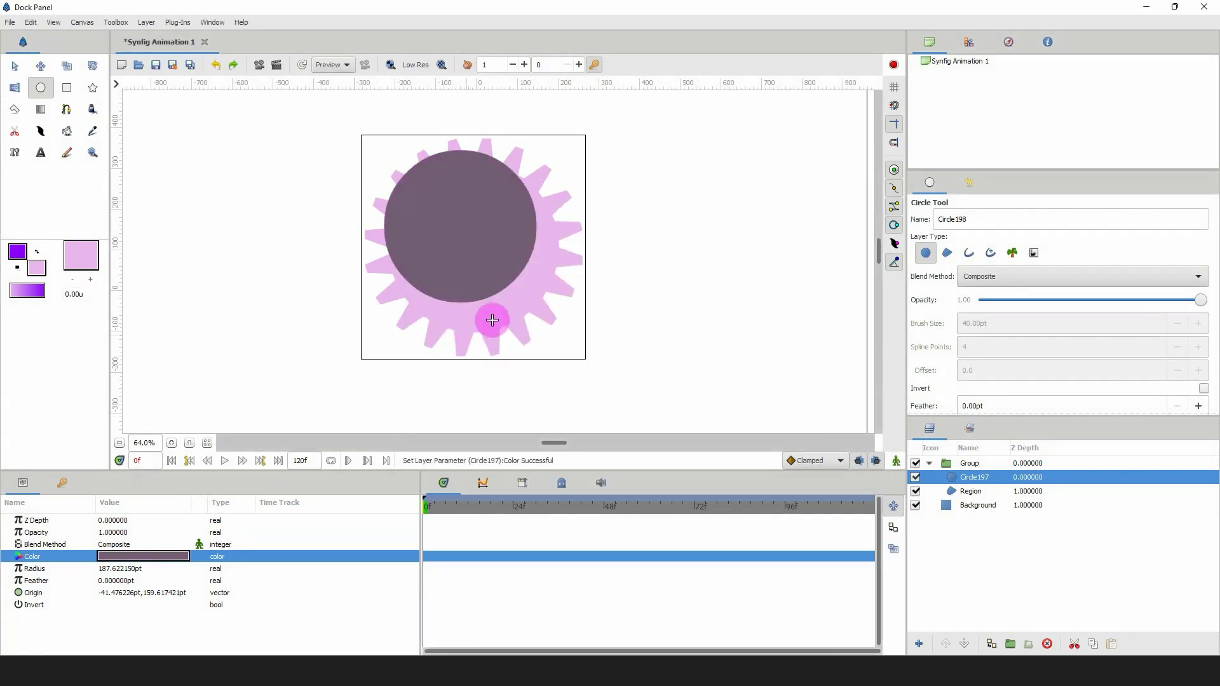
Shrink Circle197 to about 170pt radius, centre it on the gear, and reselect it.
{"action": "left_click", "coordinate": [15, 69]}
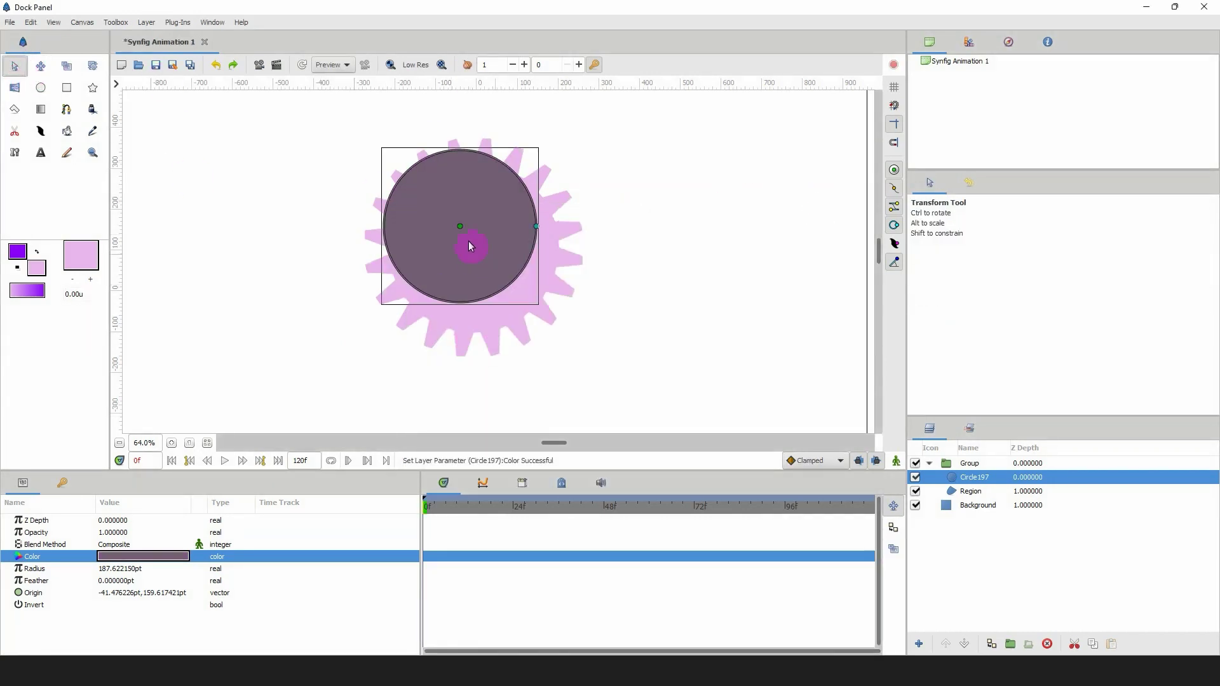
{"action": "left_click_drag", "start_coordinate": [454, 225], "coordinate": [474, 250]}
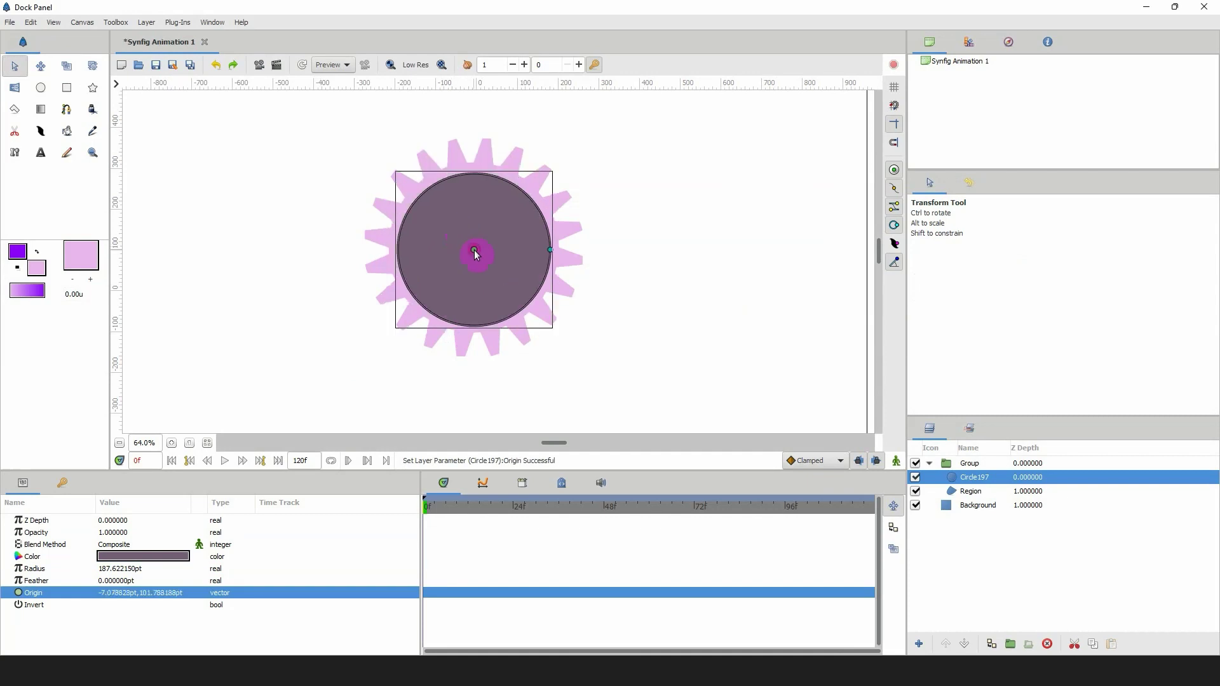
{"action": "left_click_drag", "start_coordinate": [550, 253], "coordinate": [475, 249]}
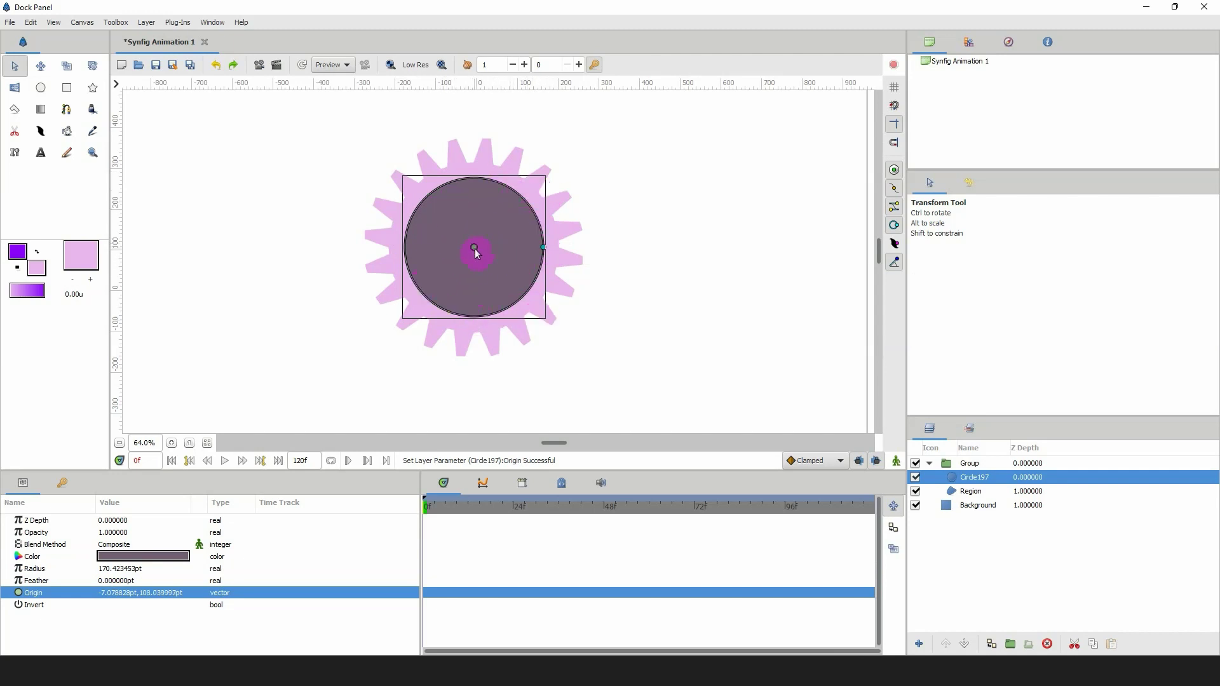
{"action": "left_click_drag", "start_coordinate": [542, 265], "coordinate": [562, 273]}
{"action": "left_click", "coordinate": [989, 507]}
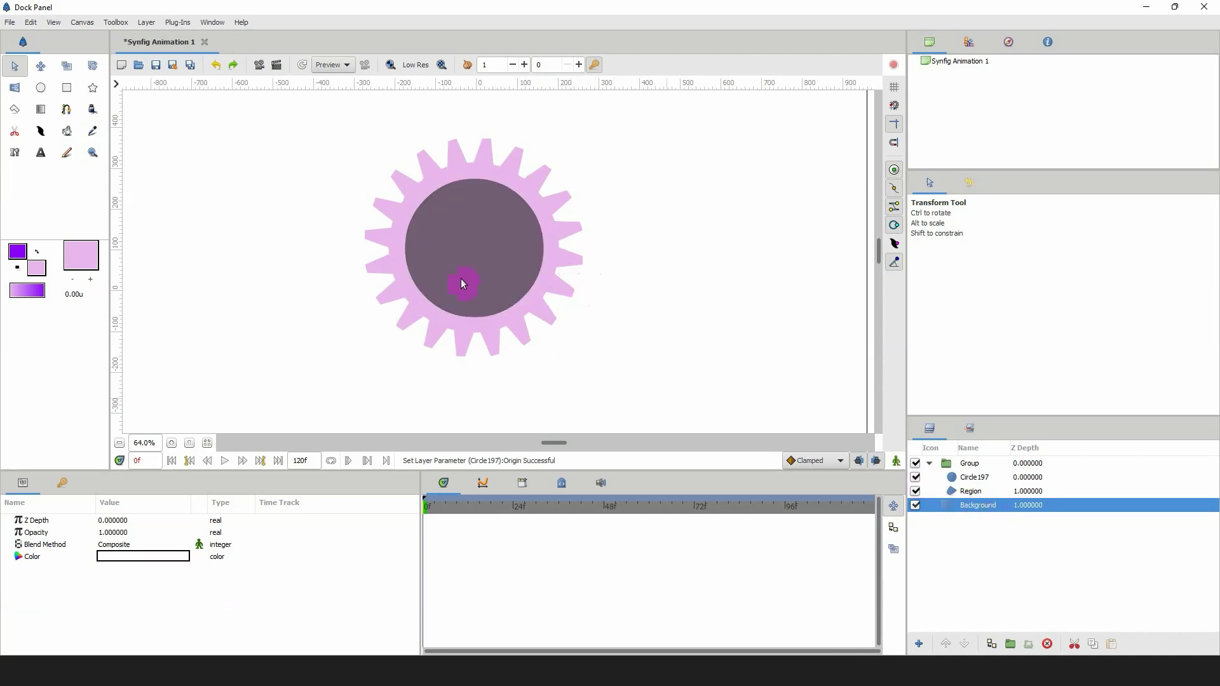
{"action": "left_click", "coordinate": [978, 479]}
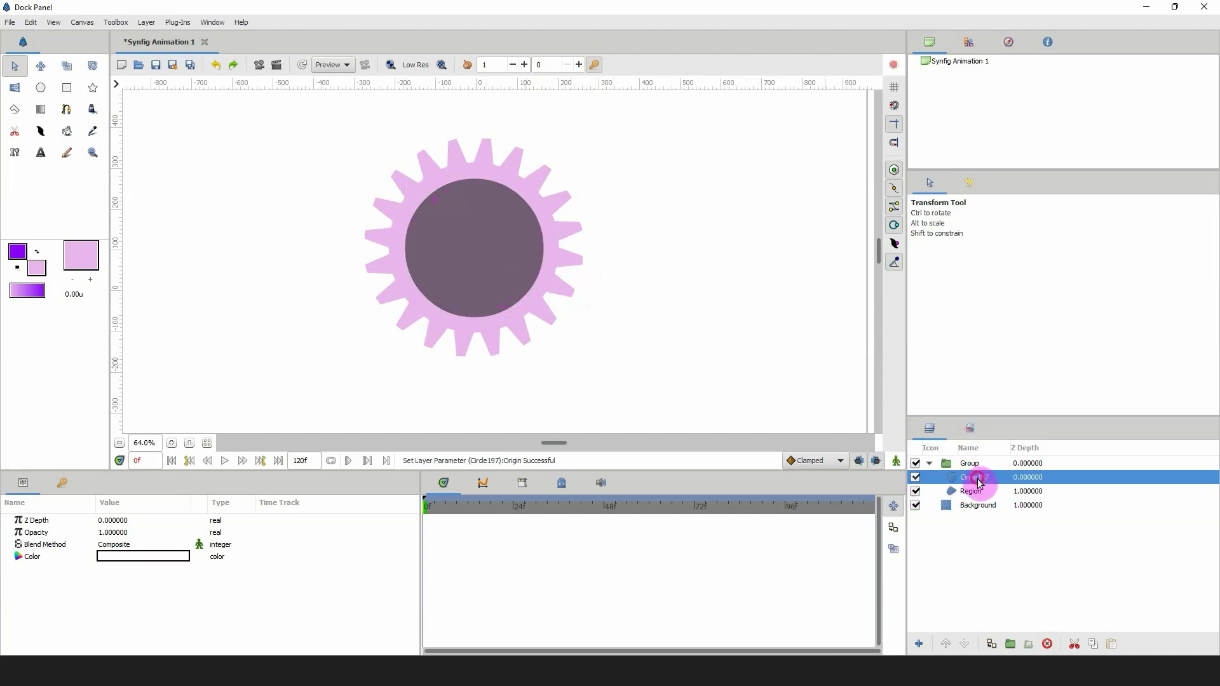
{"action": "left_click_drag", "start_coordinate": [477, 248], "coordinate": [475, 248]}
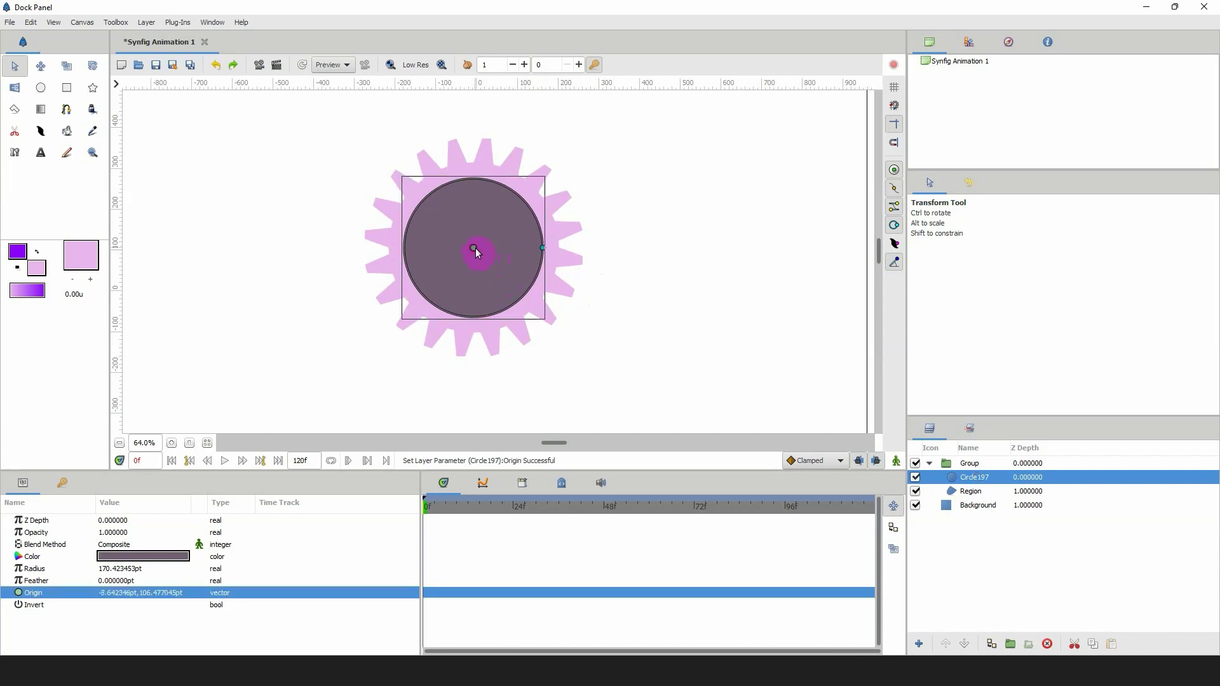
{"action": "left_click", "coordinate": [965, 506]}
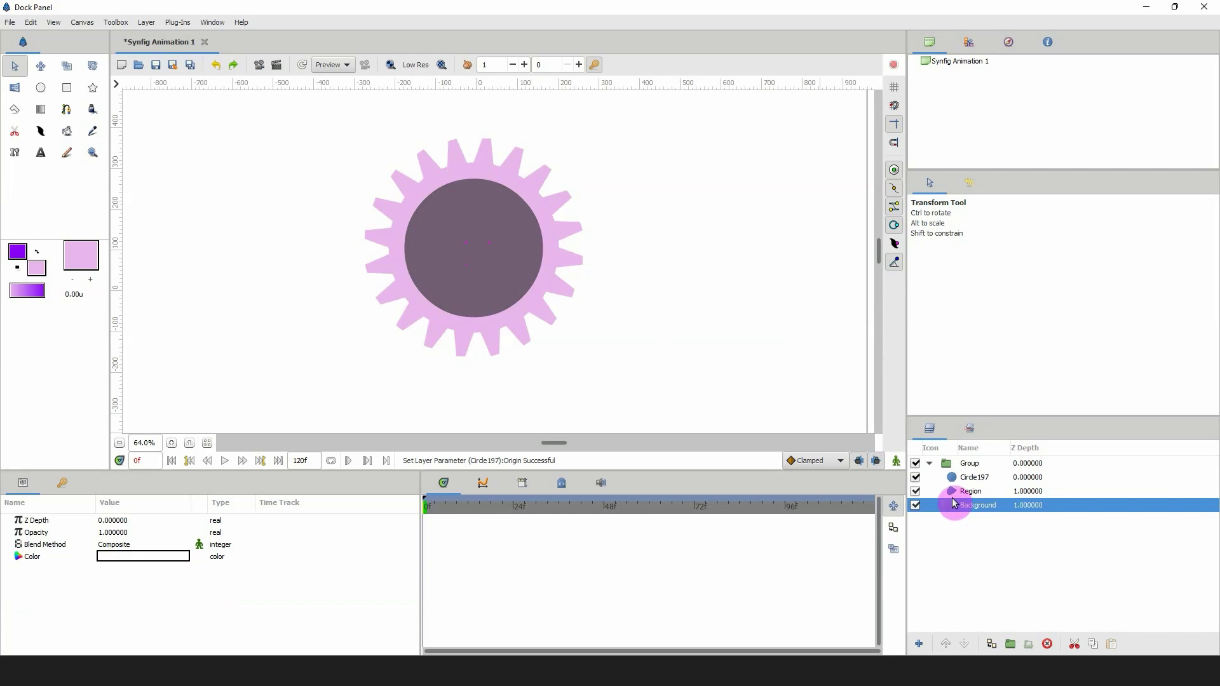
{"action": "left_click", "coordinate": [972, 478]}
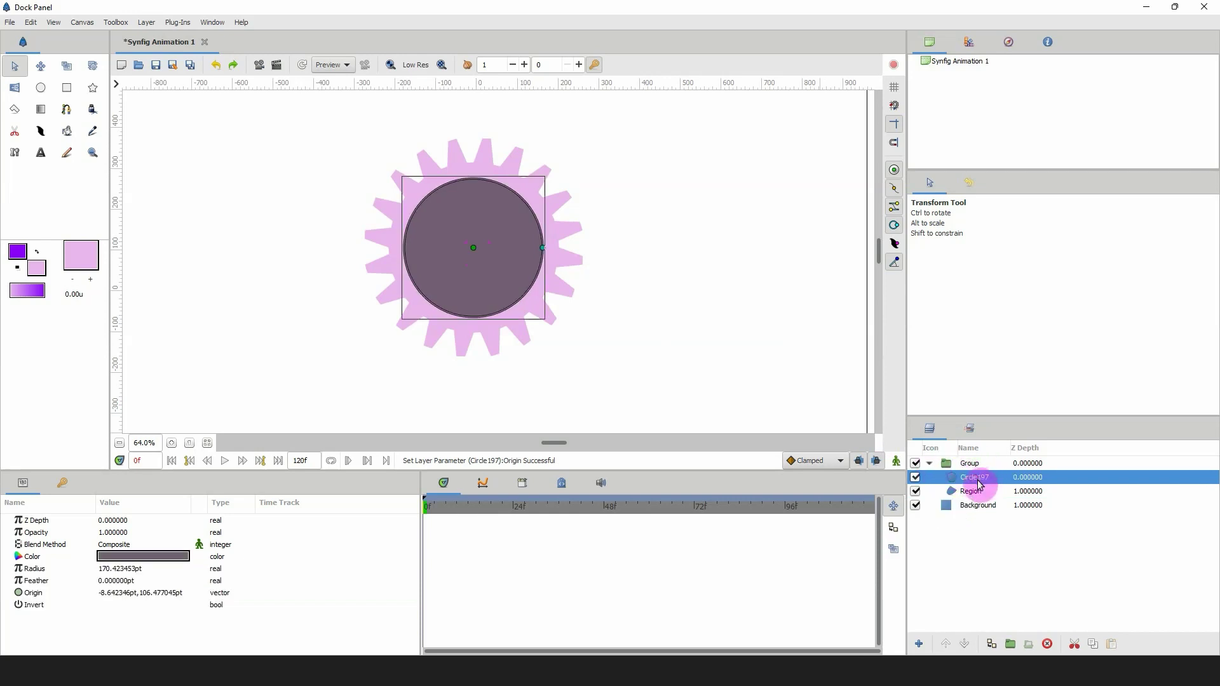
Set Circle197's Blend Method to Alpha Over and check the hole with Background hidden, then select the group.
{"action": "left_click", "coordinate": [130, 547]}
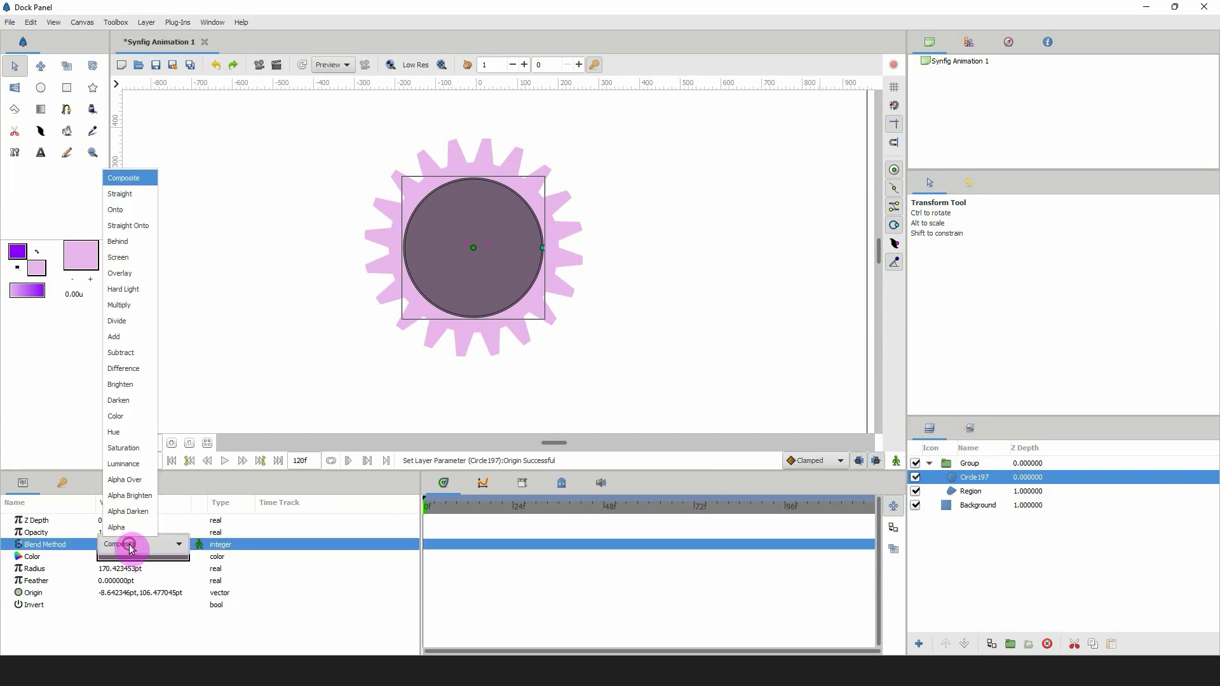
{"action": "left_click", "coordinate": [133, 480]}
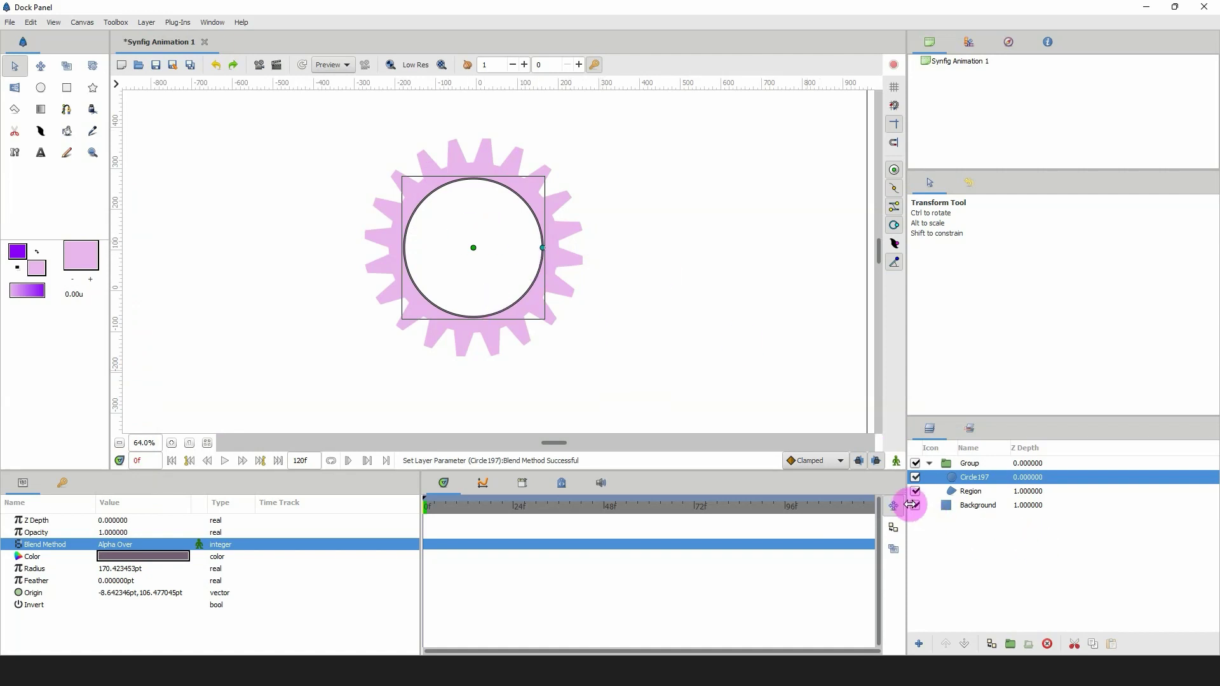
{"action": "left_click", "coordinate": [915, 505]}
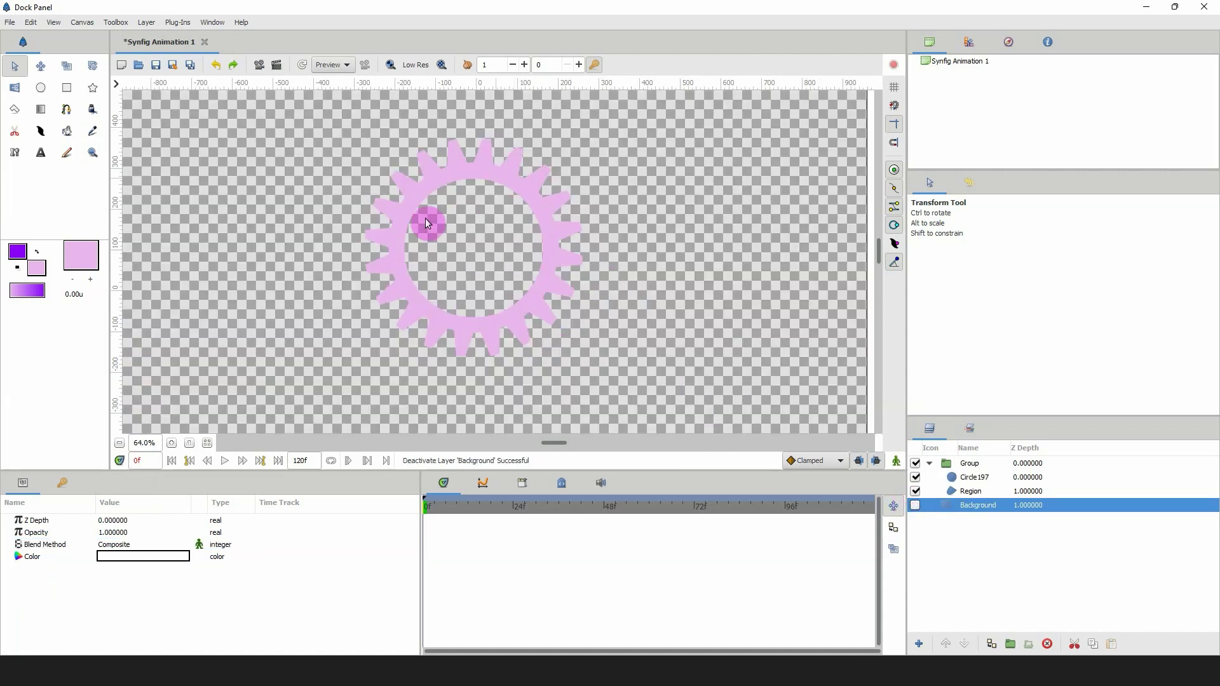
{"action": "left_click", "coordinate": [914, 505]}
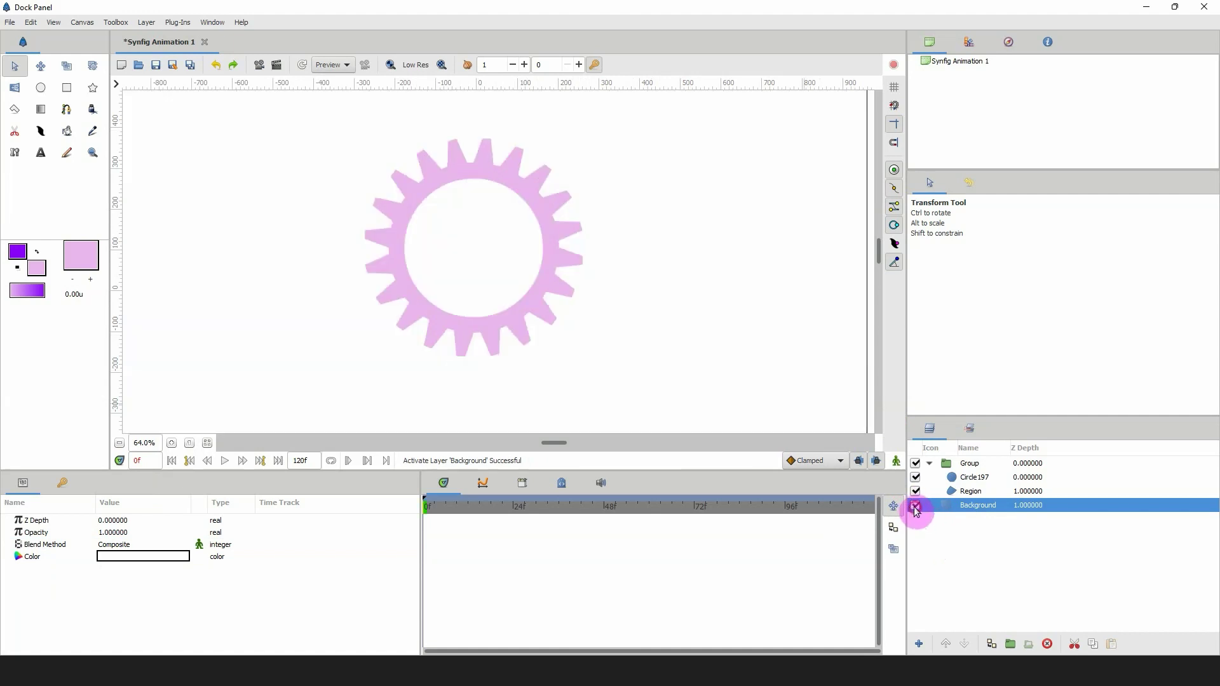
{"action": "left_click", "coordinate": [969, 463]}
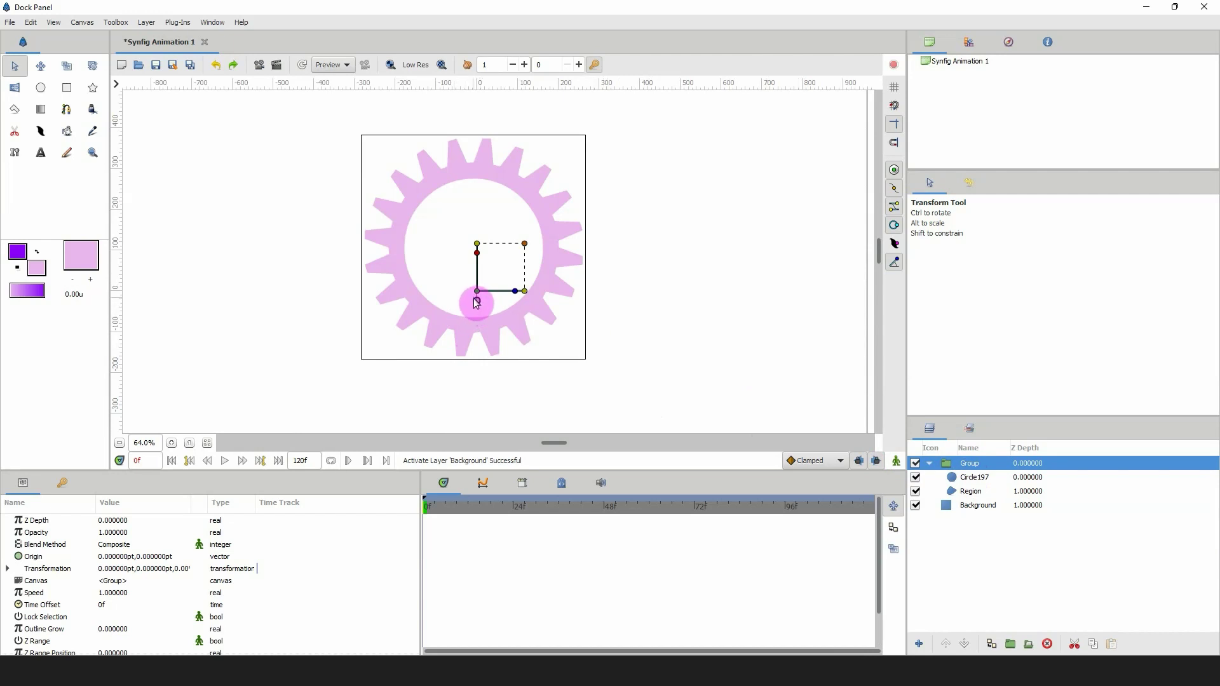
Select Circle197 together with the gear Group and zoom in on the canvas.
{"action": "left_click", "coordinate": [976, 477]}
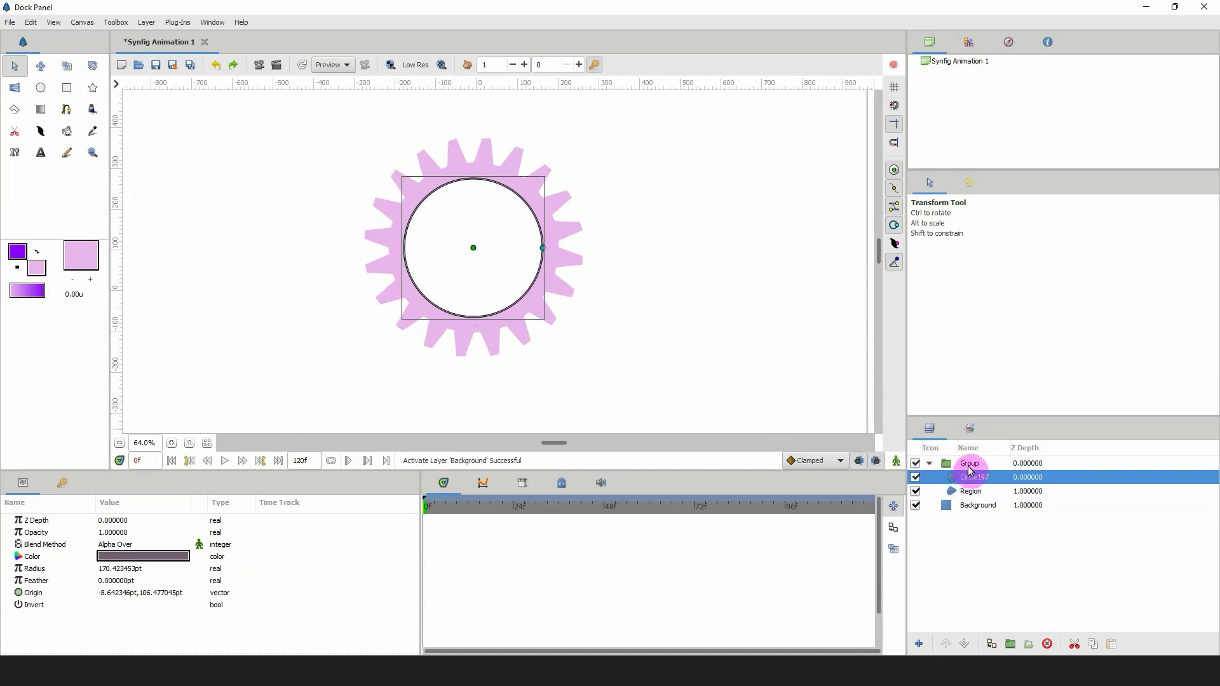
{"action": "left_click", "coordinate": [970, 467], "text": "ctrl"}
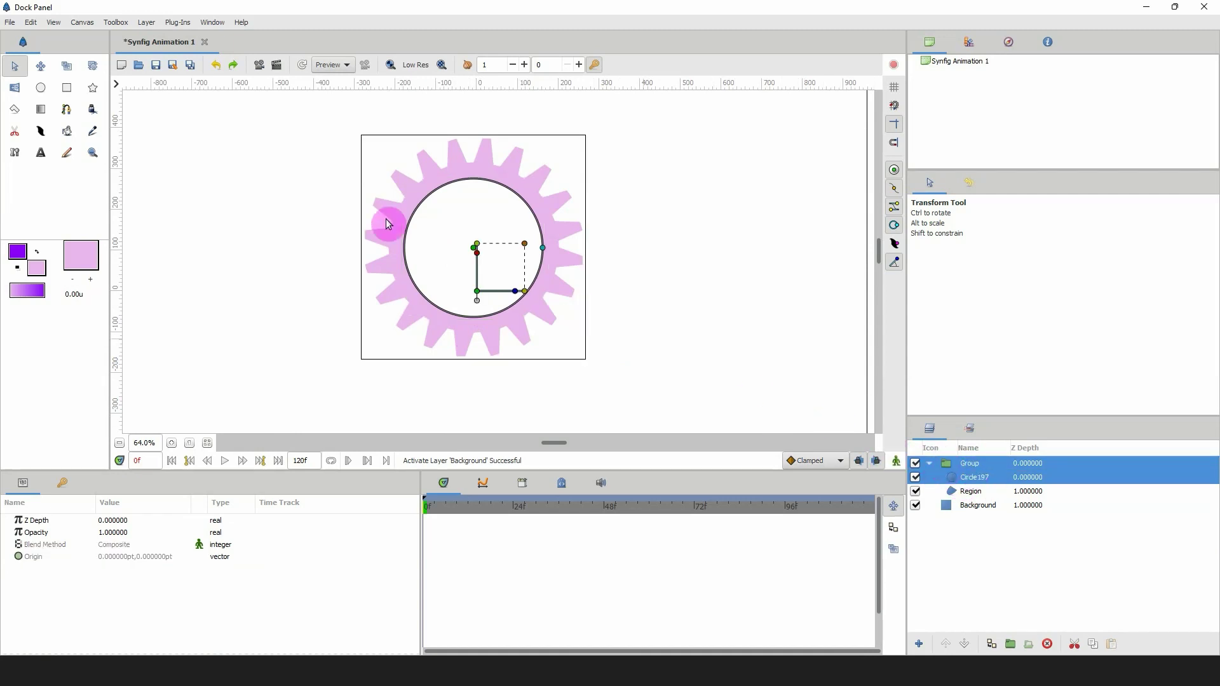
{"action": "scroll", "coordinate": [489, 216], "scroll_direction": "up", "scroll_amount": 2}
{"action": "scroll", "coordinate": [489, 216], "scroll_direction": "up", "scroll_amount": 1}
{"action": "scroll", "coordinate": [454, 205], "scroll_direction": "up", "scroll_amount": 1}
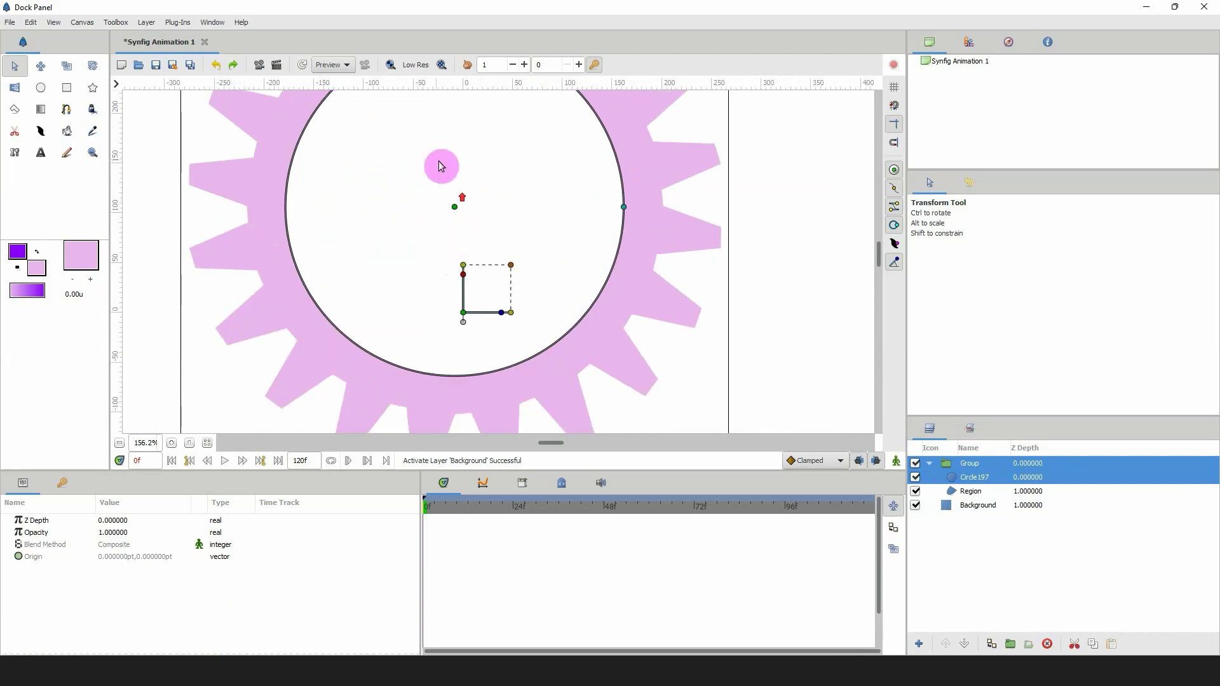
Drag the Group's origin handle up to roughly the circle's centre, zooming closer while adjusting.
{"action": "left_click", "coordinate": [463, 323]}
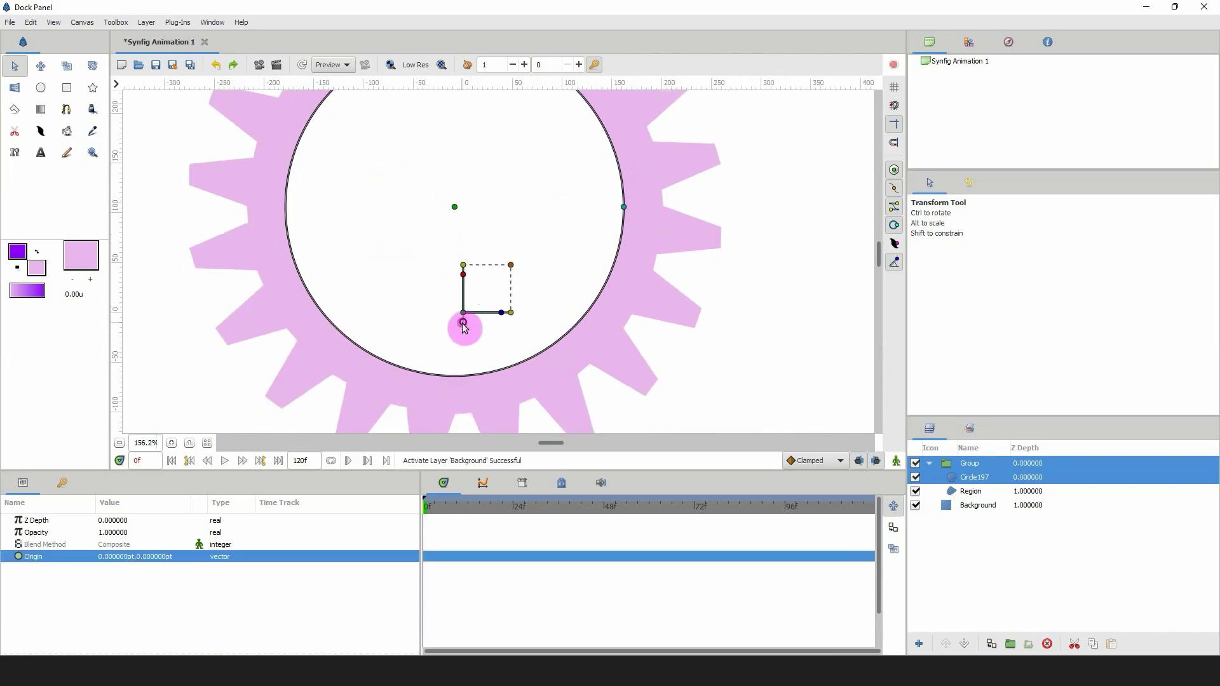
{"action": "left_click_drag", "start_coordinate": [464, 323], "coordinate": [457, 213]}
{"action": "scroll", "coordinate": [448, 212], "scroll_direction": "up", "scroll_amount": 1}
{"action": "scroll", "coordinate": [447, 211], "scroll_direction": "up", "scroll_amount": 4}
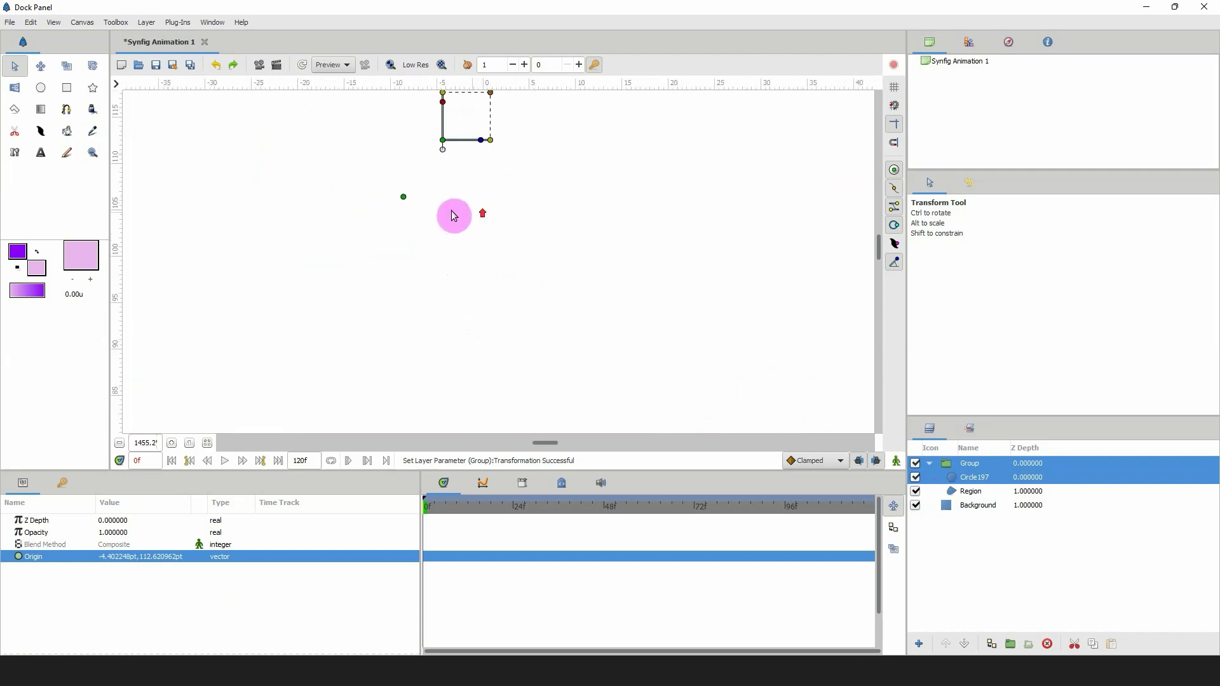
{"action": "scroll", "coordinate": [562, 293], "scroll_direction": "up", "scroll_amount": 1}
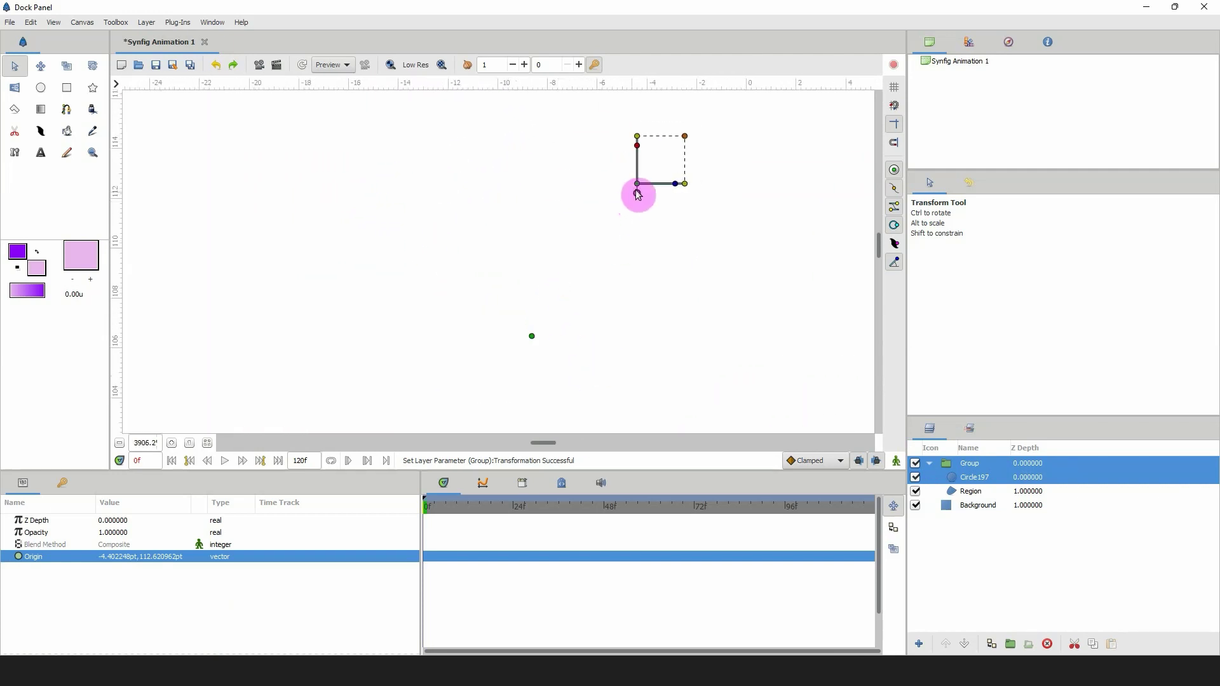
{"action": "left_click_drag", "start_coordinate": [638, 189], "coordinate": [476, 288]}
{"action": "scroll", "coordinate": [478, 284], "scroll_direction": "up", "scroll_amount": 5}
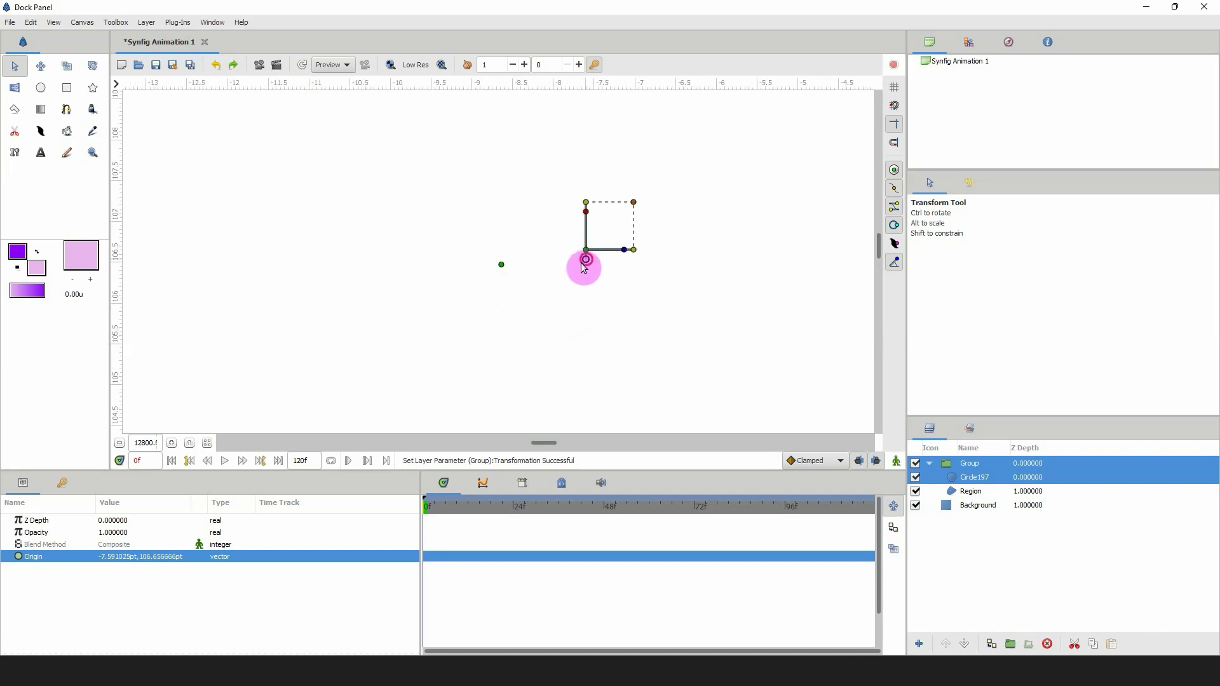
{"action": "left_click_drag", "start_coordinate": [586, 260], "coordinate": [526, 279]}
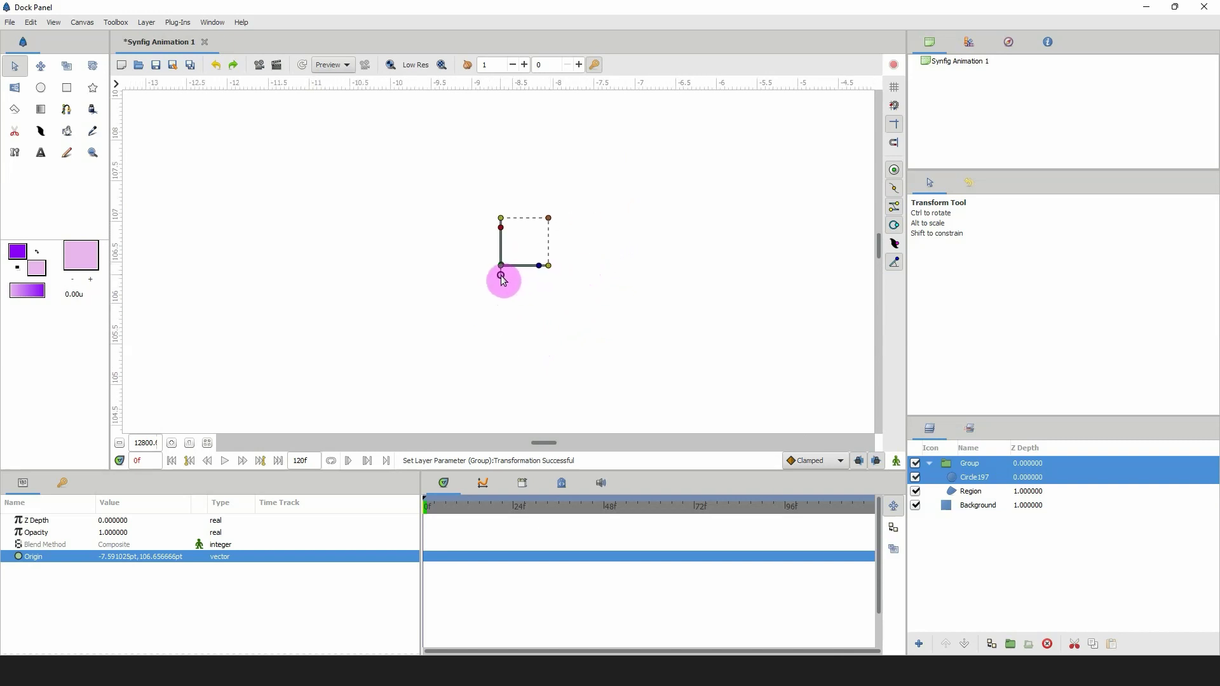
{"action": "left_click_drag", "start_coordinate": [503, 275], "coordinate": [535, 264]}
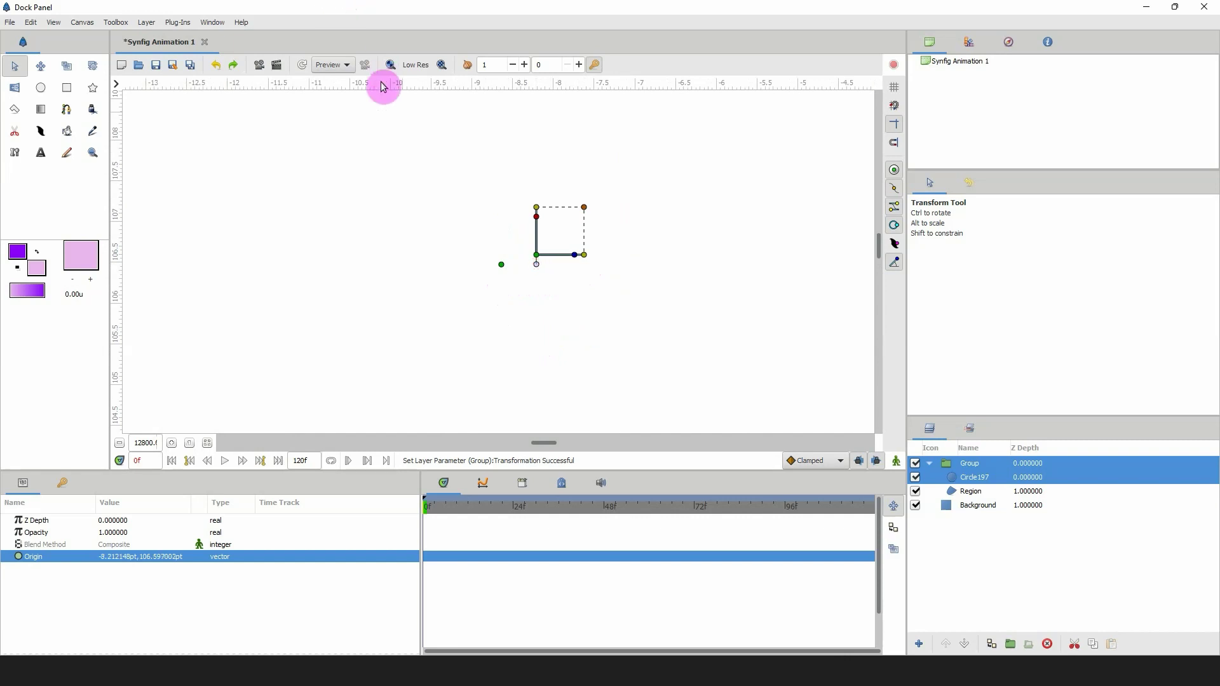
Snap the Group origin to the circle centre (-8.64, 106.47) using temporary grid snapping.
{"action": "left_click", "coordinate": [893, 108]}
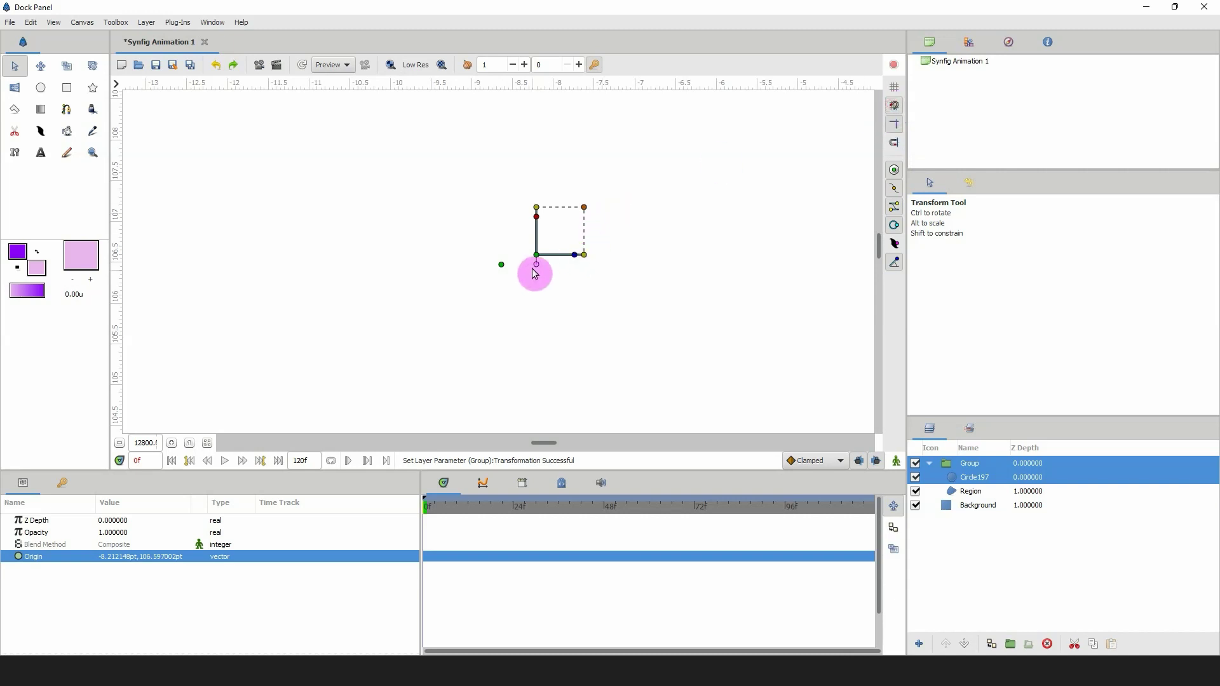
{"action": "left_click_drag", "start_coordinate": [514, 273], "coordinate": [502, 279]}
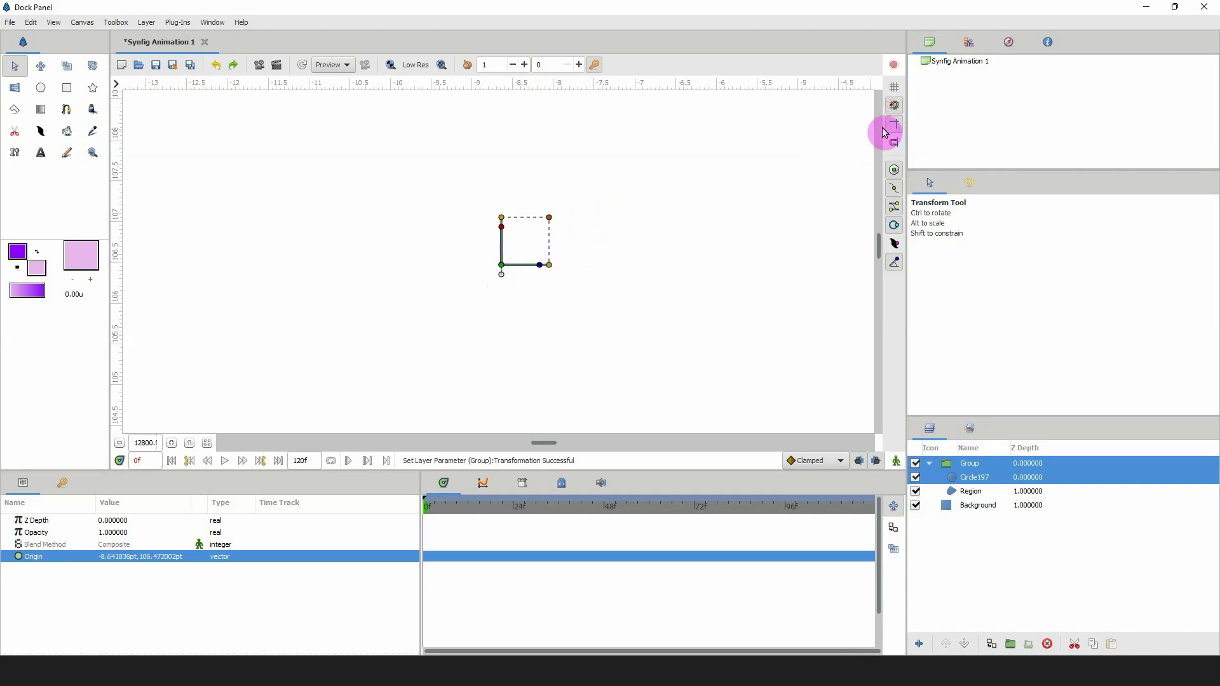
{"action": "left_click", "coordinate": [892, 108]}
{"action": "scroll", "coordinate": [742, 190], "scroll_direction": "down", "scroll_amount": 20}
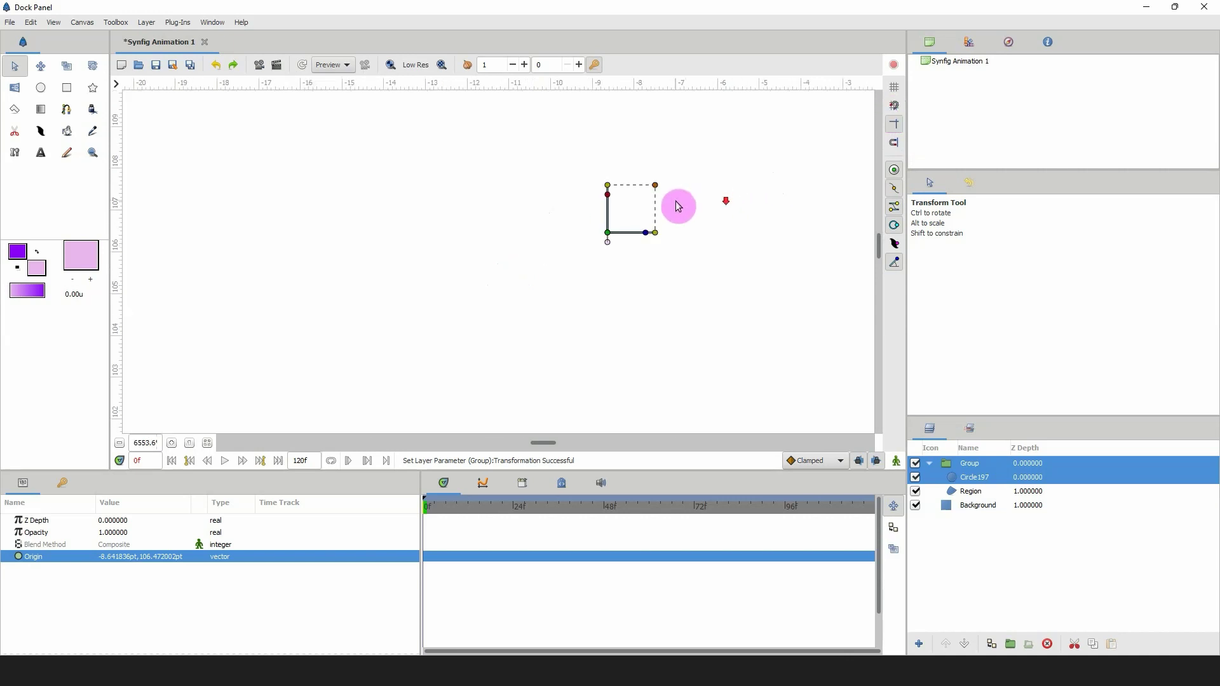
{"action": "scroll", "coordinate": [707, 194], "scroll_direction": "down", "scroll_amount": 4}
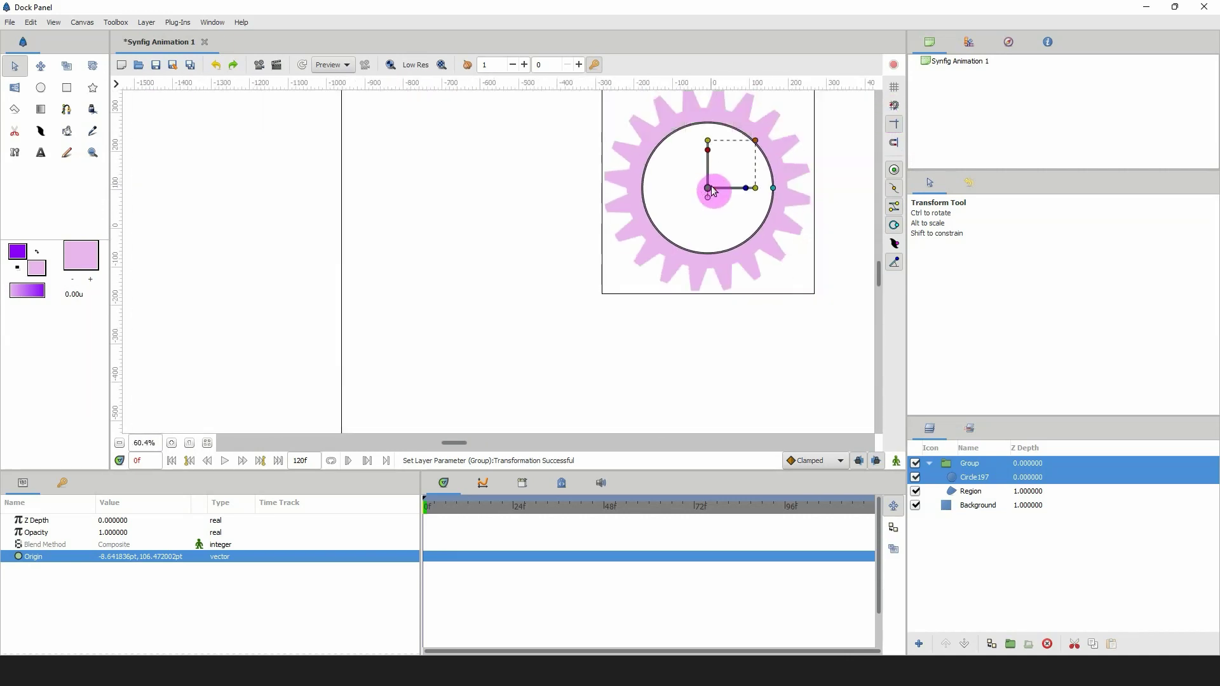
Rotate the gear Group around its new origin and collapse it in the Layers panel.
{"action": "left_click", "coordinate": [1042, 464]}
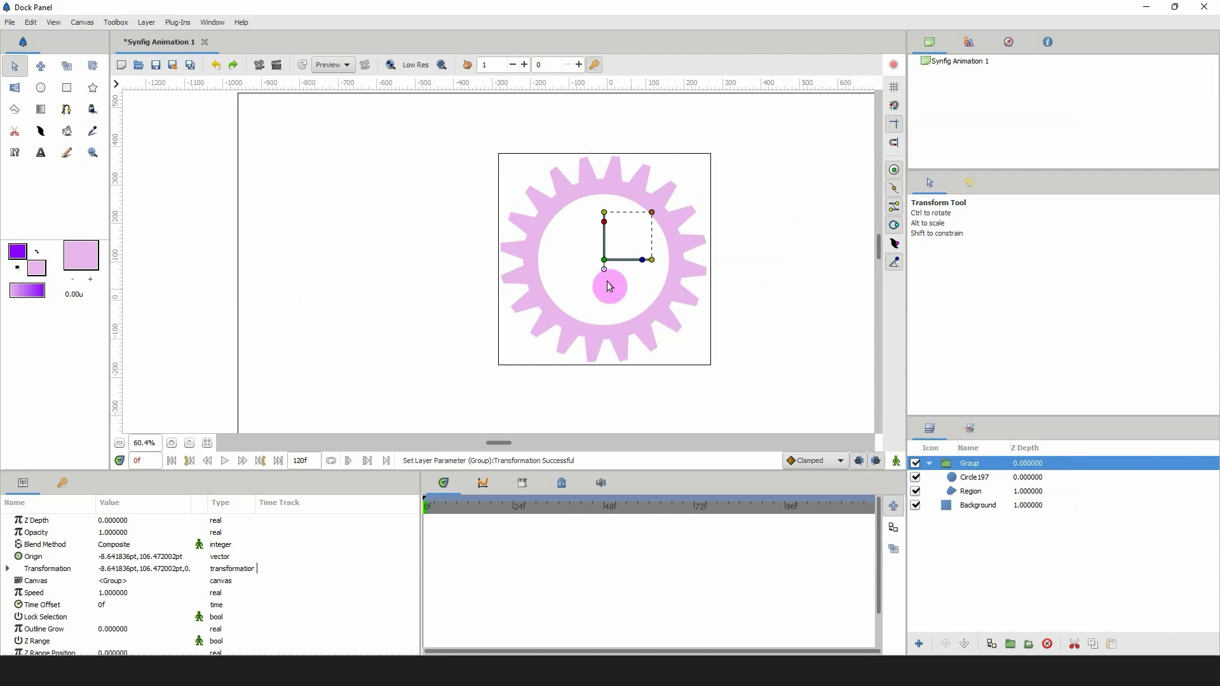
{"action": "left_click_drag", "start_coordinate": [645, 266], "coordinate": [603, 221]}
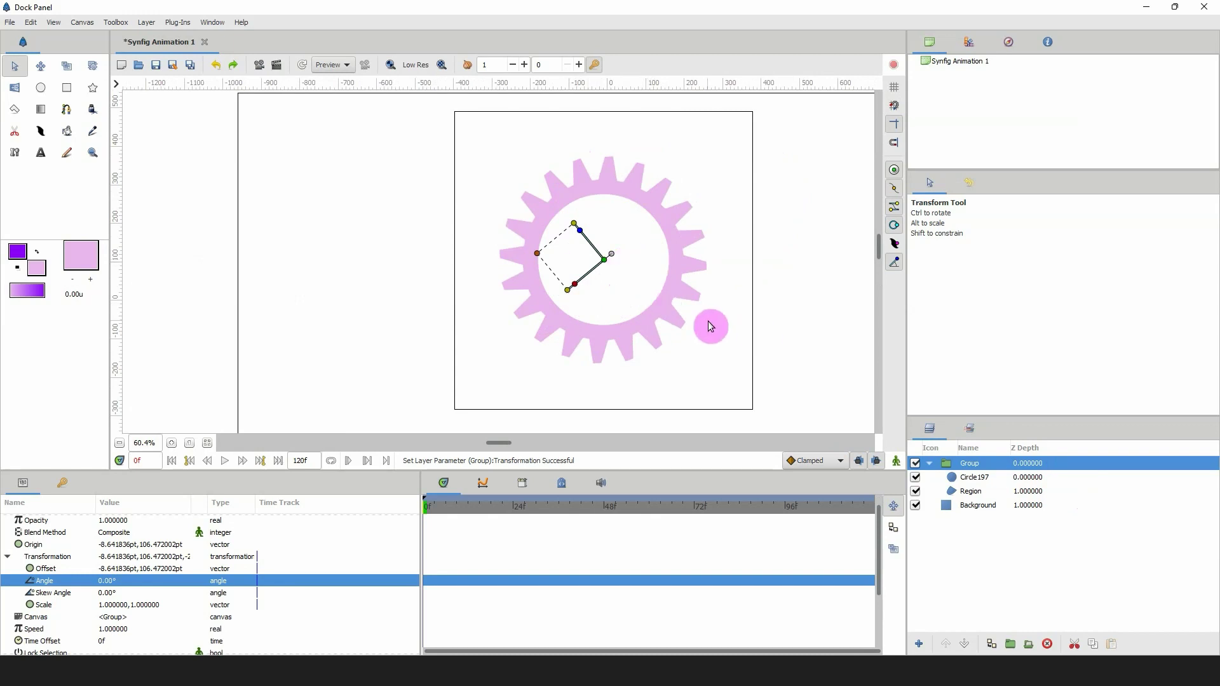
{"action": "left_click", "coordinate": [929, 463]}
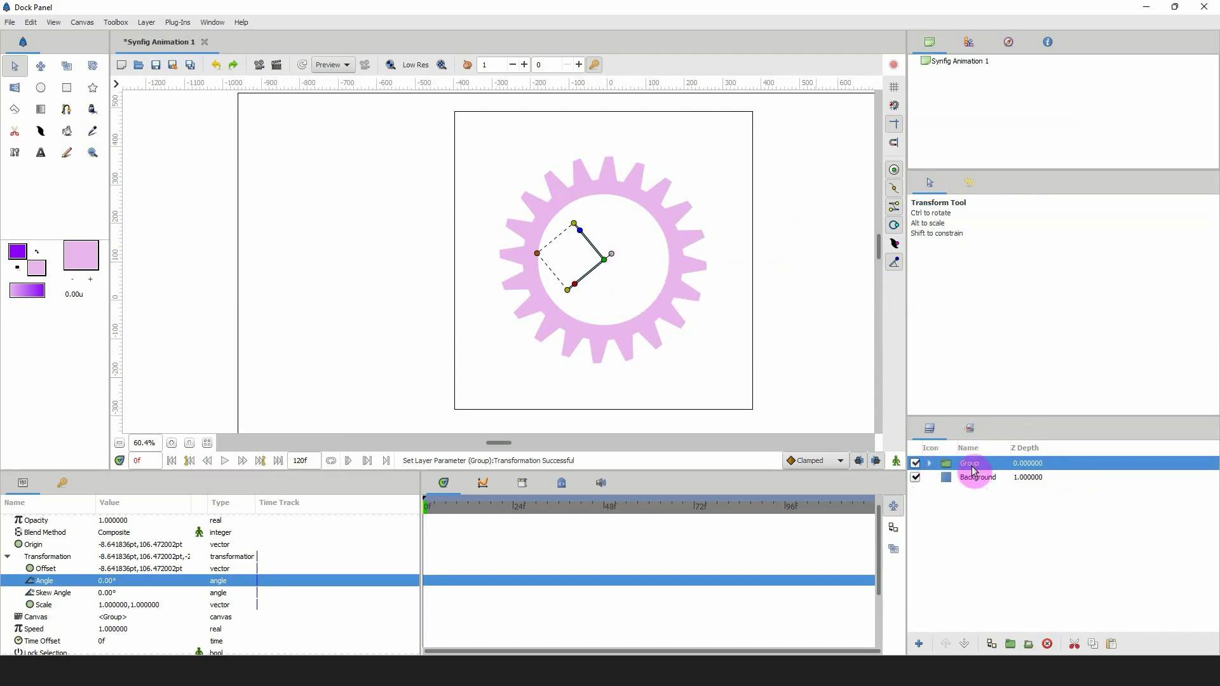
Duplicate the gear Group, move the copy left, and scale it down to about 0.45.
{"action": "key", "text": "ctrl+d"}
{"action": "left_click_drag", "start_coordinate": [604, 261], "coordinate": [404, 245]}
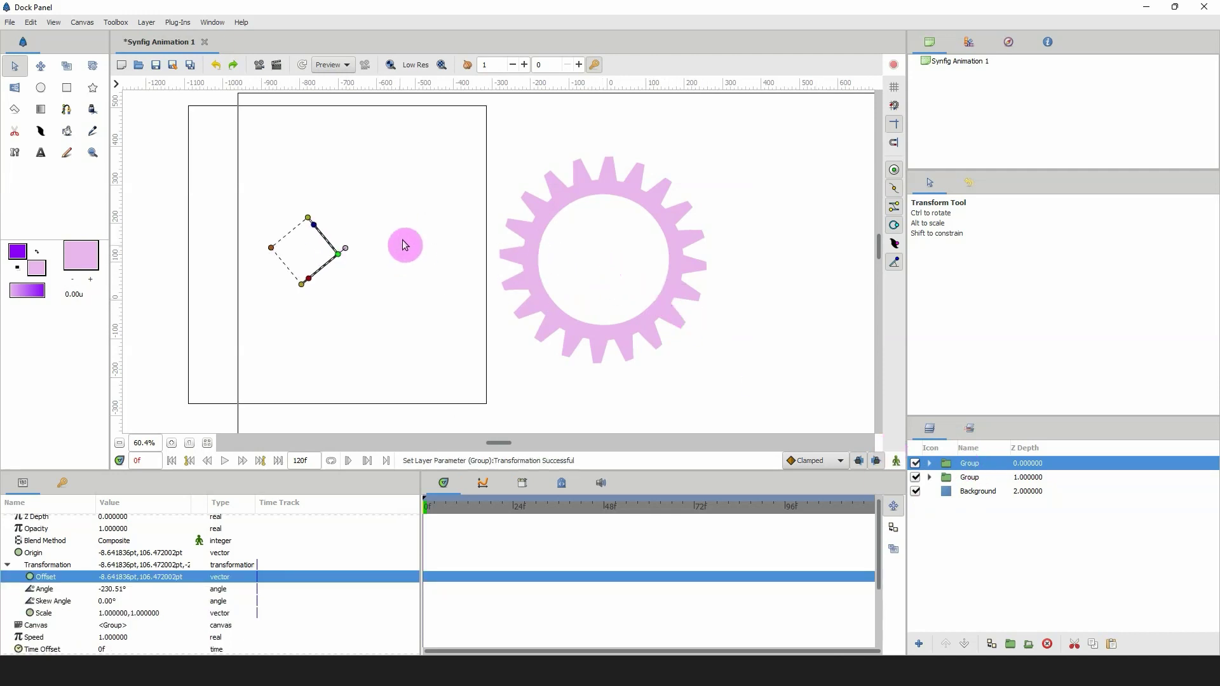
{"action": "left_click_drag", "start_coordinate": [275, 253], "coordinate": [411, 296]}
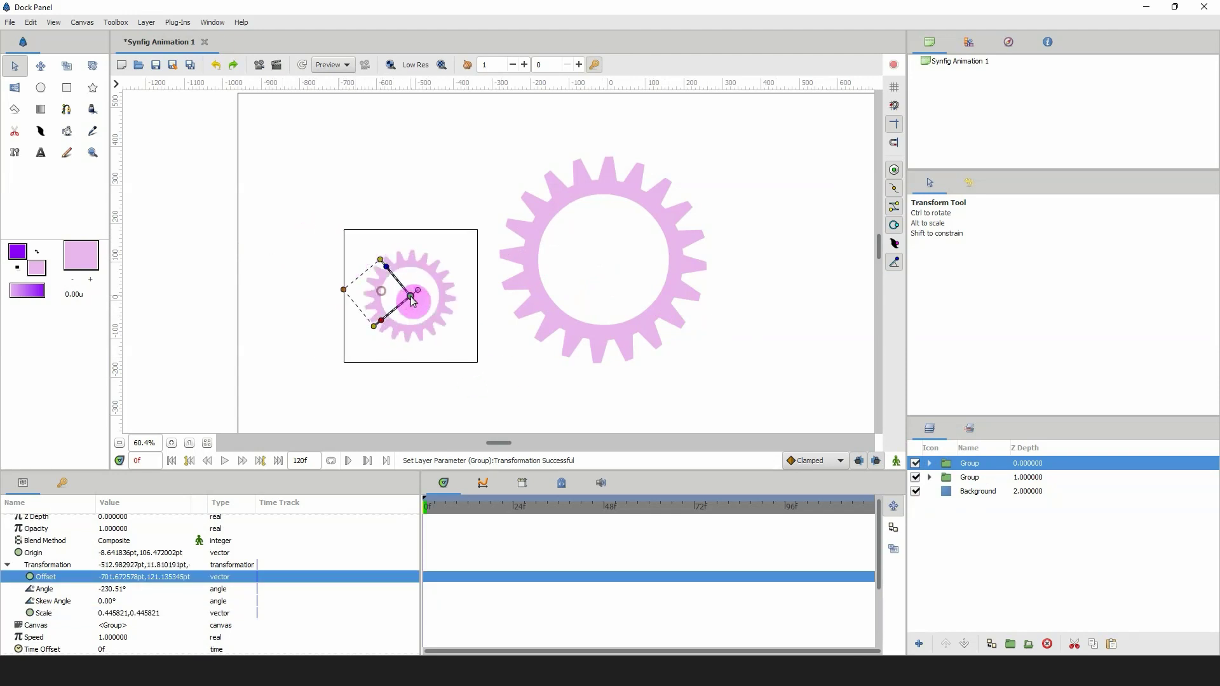